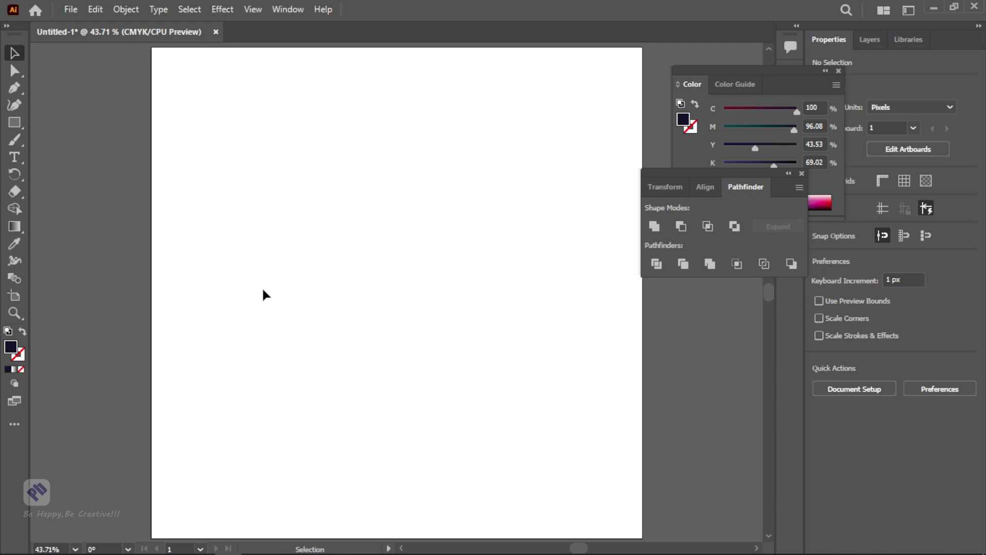
Add the word ELEGENT in black Impact on the upper artboard, scaled to about 223 pt
{"action": "key", "text": "t"}
{"action": "left_click", "coordinate": [296, 257]}
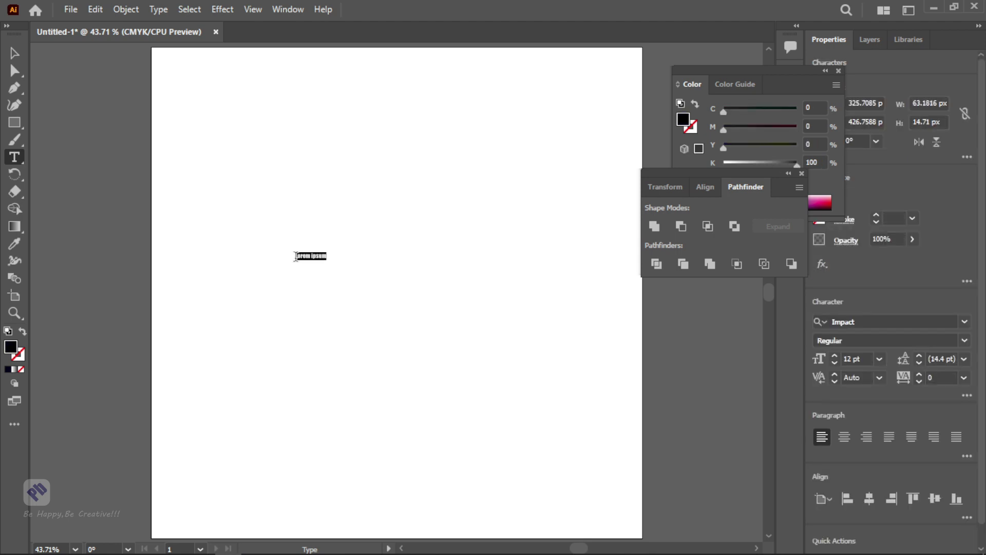
{"action": "key", "text": "BackSpace"}
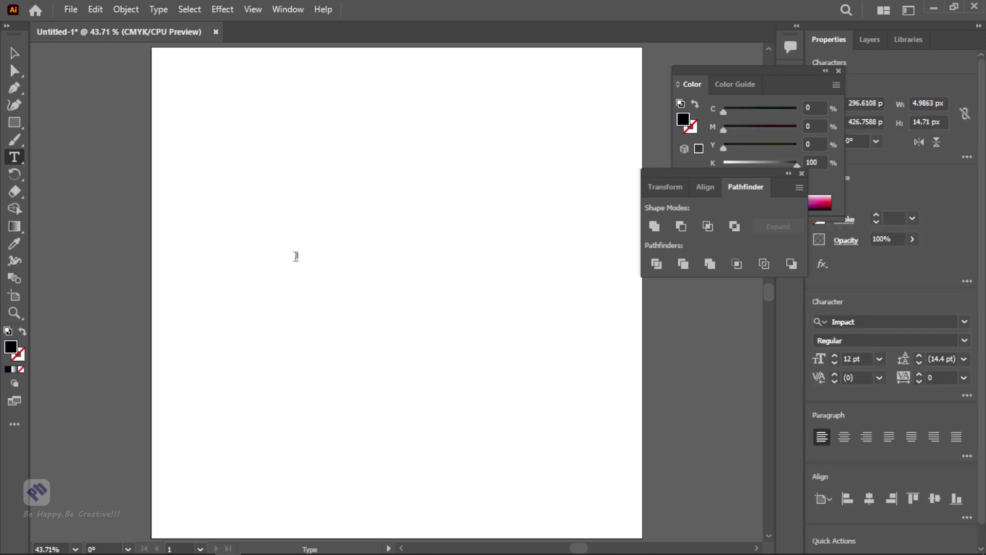
{"action": "type", "text": "LEGEND"}
{"action": "left_click", "coordinate": [10, 58]}
{"action": "left_click_drag", "start_coordinate": [315, 259], "coordinate": [412, 248]}
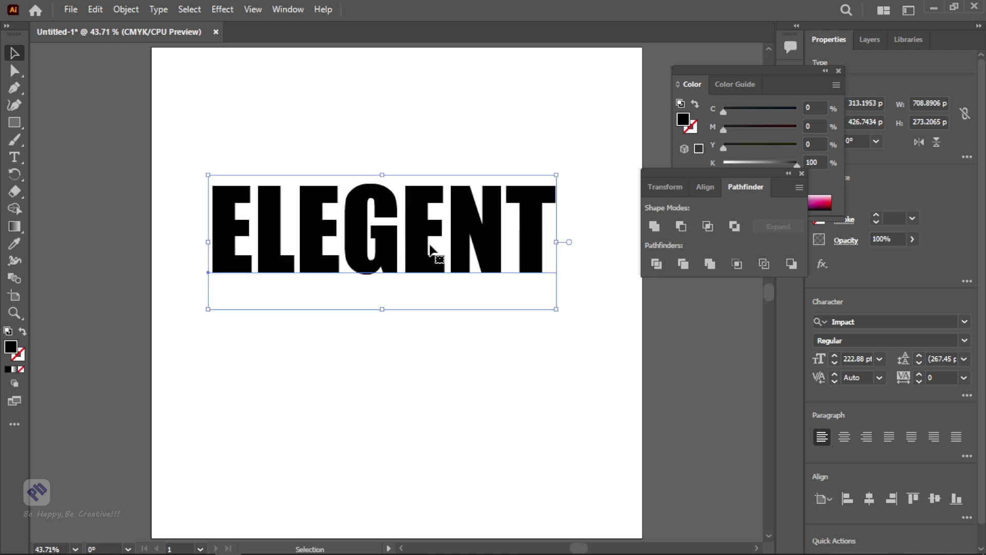
Change ELEGENT's font to Acumin Variable Concept
{"action": "left_click", "coordinate": [859, 317]}
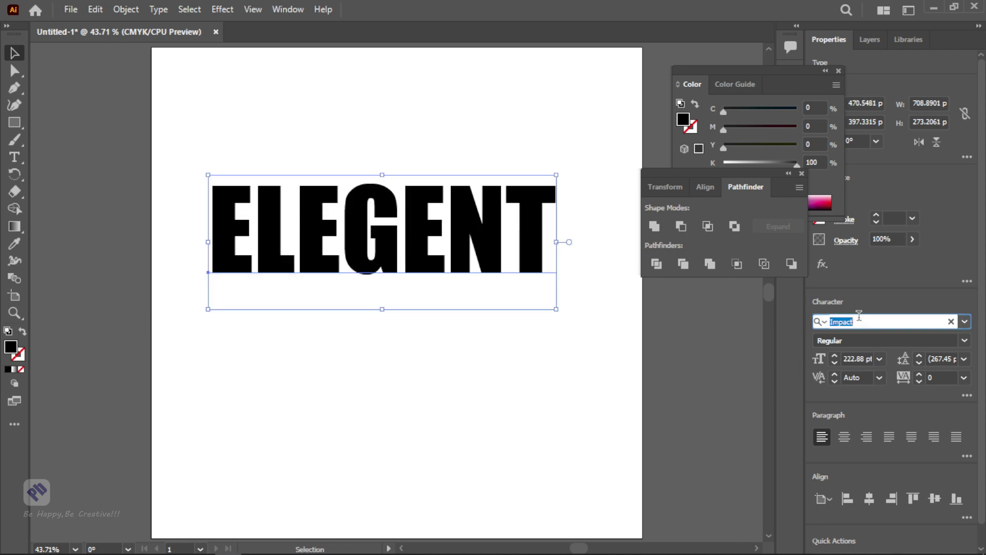
{"action": "type", "text": "Ac"}
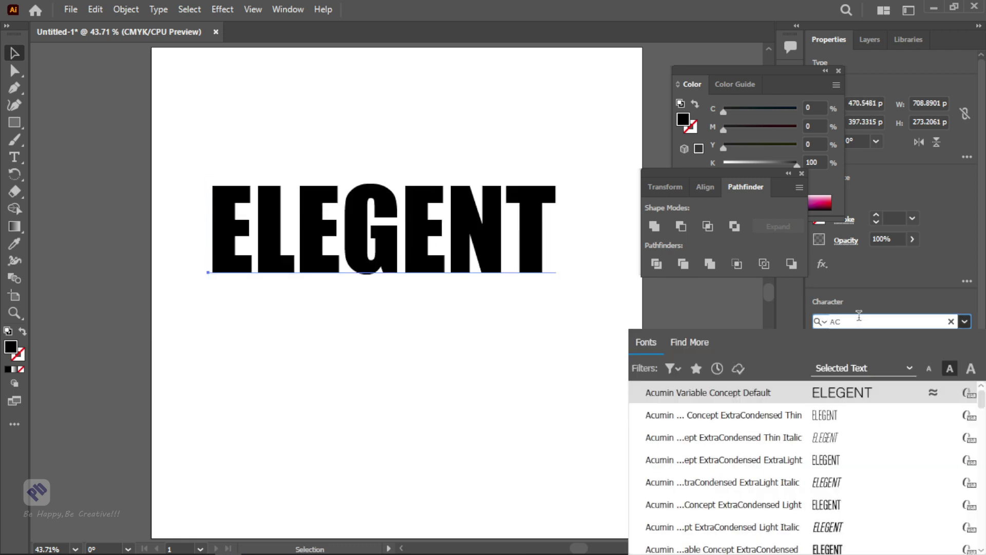
{"action": "type", "text": "um"}
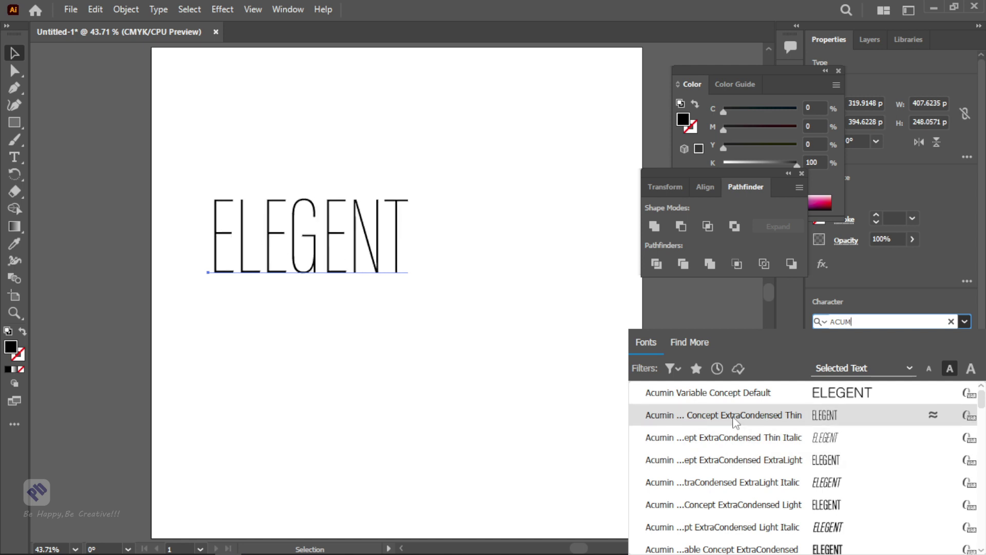
{"action": "left_click", "coordinate": [719, 402]}
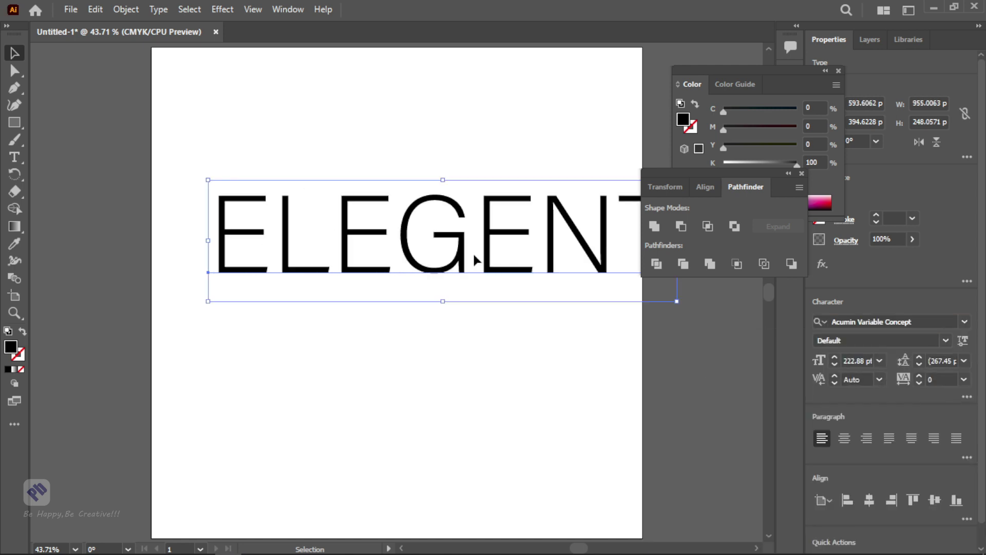
Centre ELEGENT horizontally on the artboard and shrink it to about 195 pt
{"action": "left_click_drag", "start_coordinate": [478, 256], "coordinate": [435, 250]}
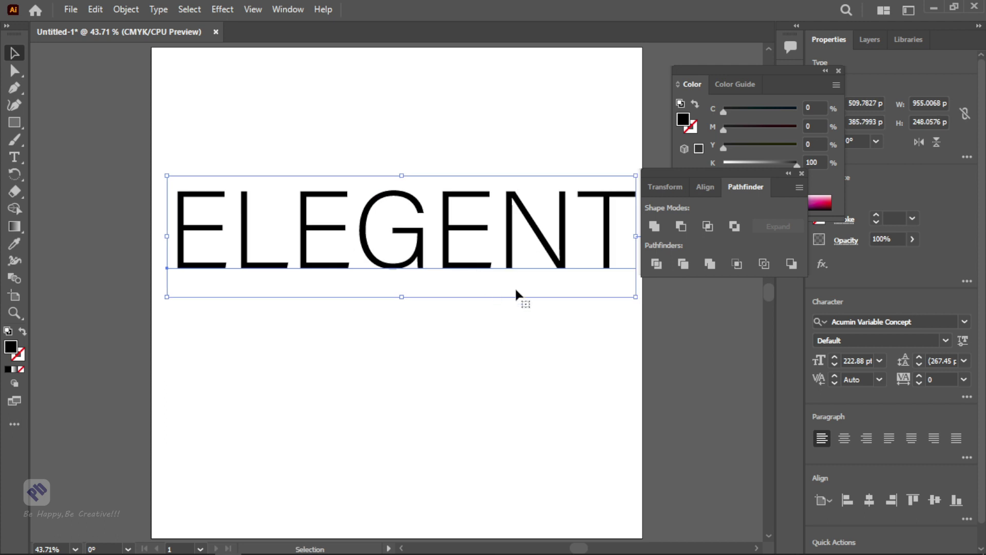
{"action": "left_click", "coordinate": [869, 500]}
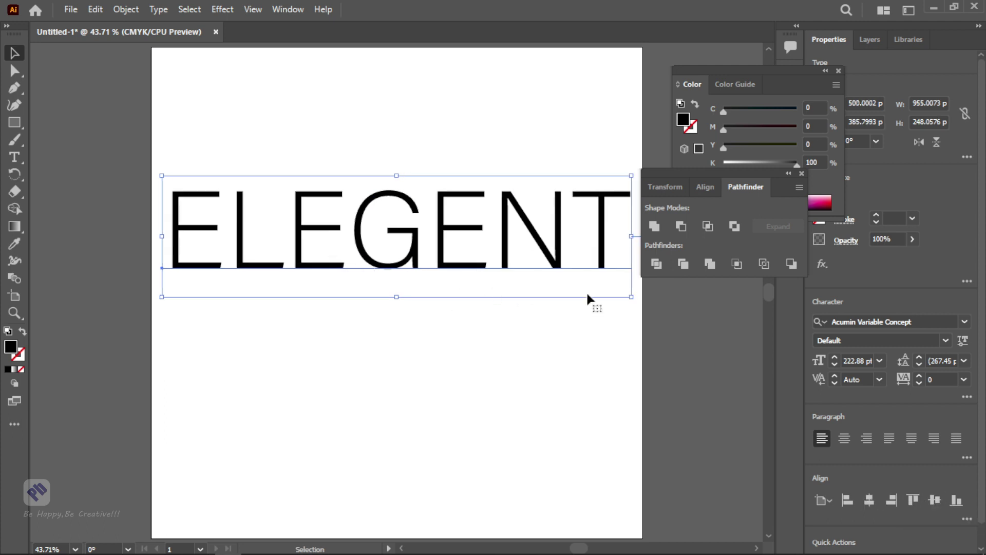
{"action": "left_click_drag", "start_coordinate": [632, 297], "coordinate": [600, 304]}
{"action": "left_click", "coordinate": [415, 310]}
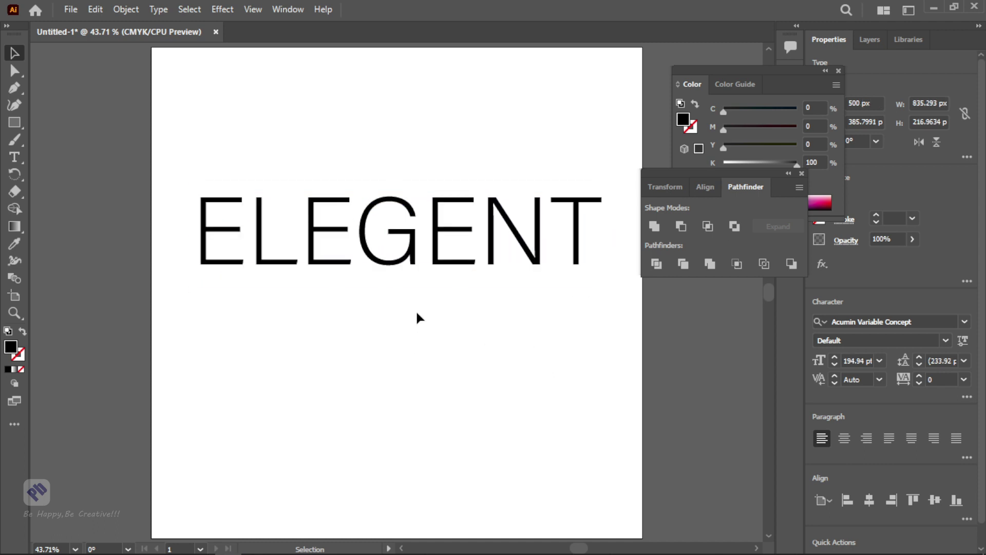
Add the word TEXT below ELEGENT, enlarge it, and move it underneath
{"action": "key", "text": "t"}
{"action": "left_click", "coordinate": [337, 316]}
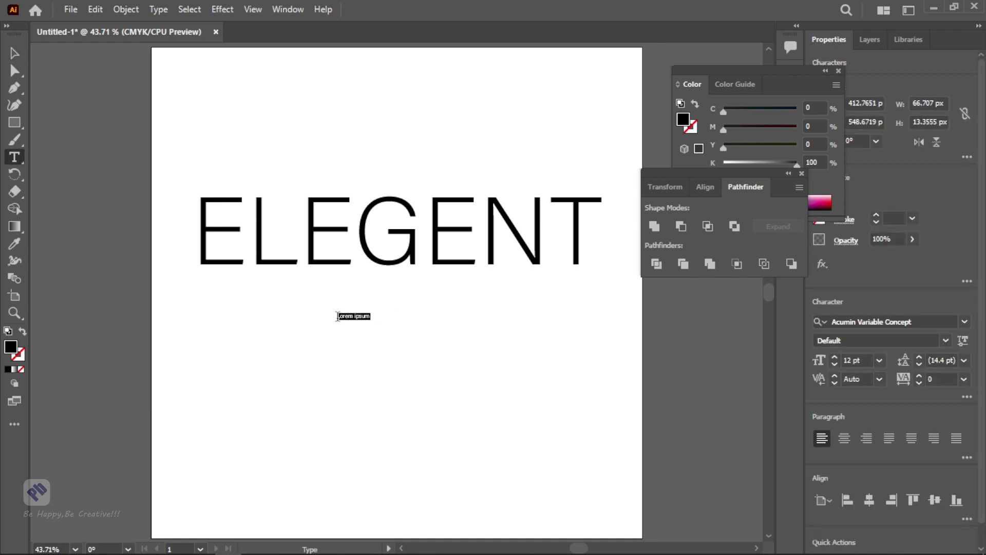
{"action": "type", "text": "TEXT"}
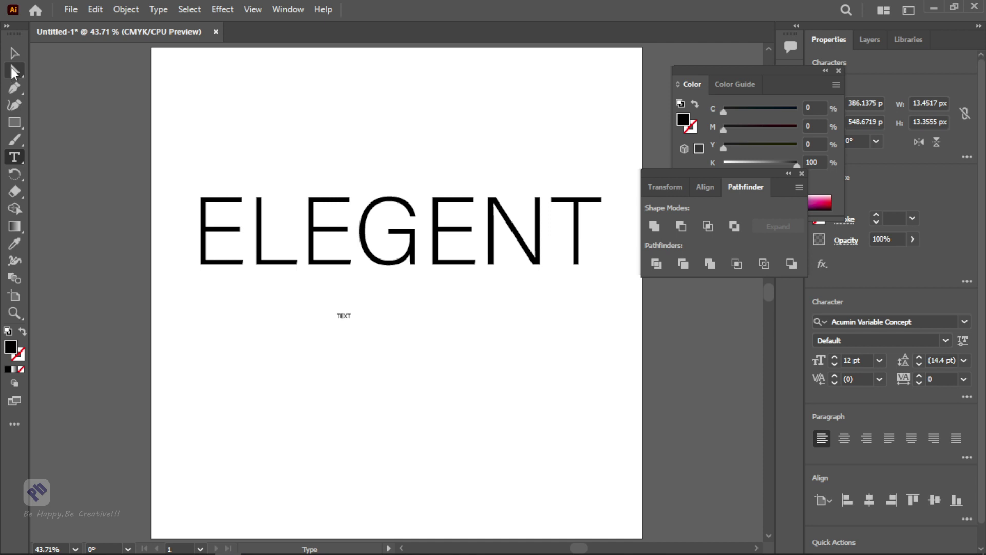
{"action": "left_click", "coordinate": [15, 49]}
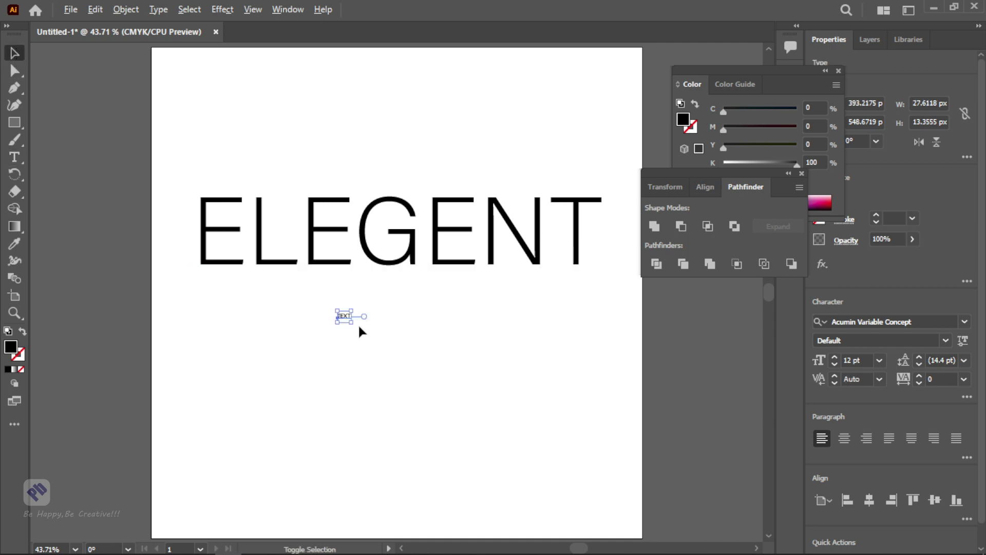
{"action": "left_click_drag", "start_coordinate": [334, 322], "coordinate": [462, 411]}
{"action": "left_click_drag", "start_coordinate": [370, 348], "coordinate": [434, 360]}
Set TEXT's font to Impact and enlarge it to about 325 pt
{"action": "left_click", "coordinate": [899, 318]}
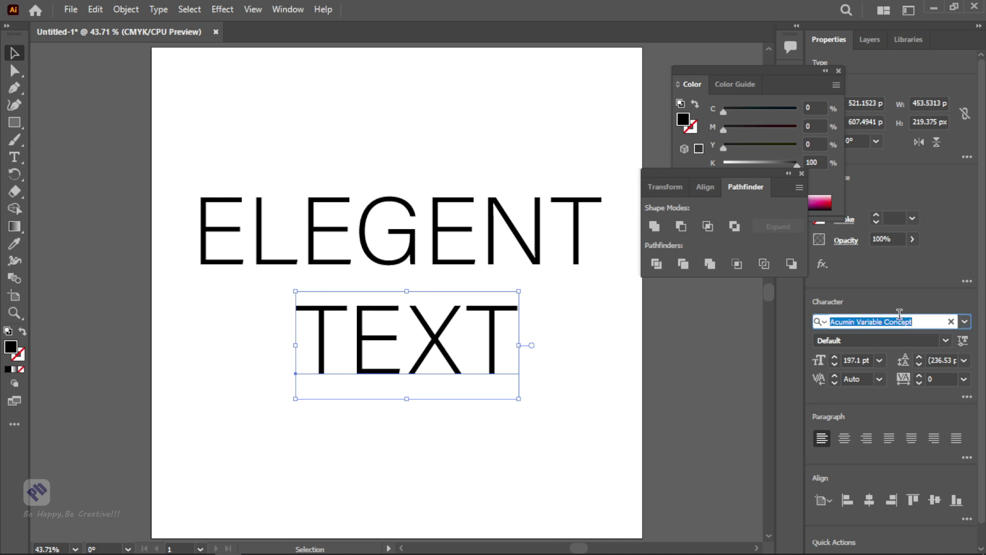
{"action": "type", "text": "IMPACT"}
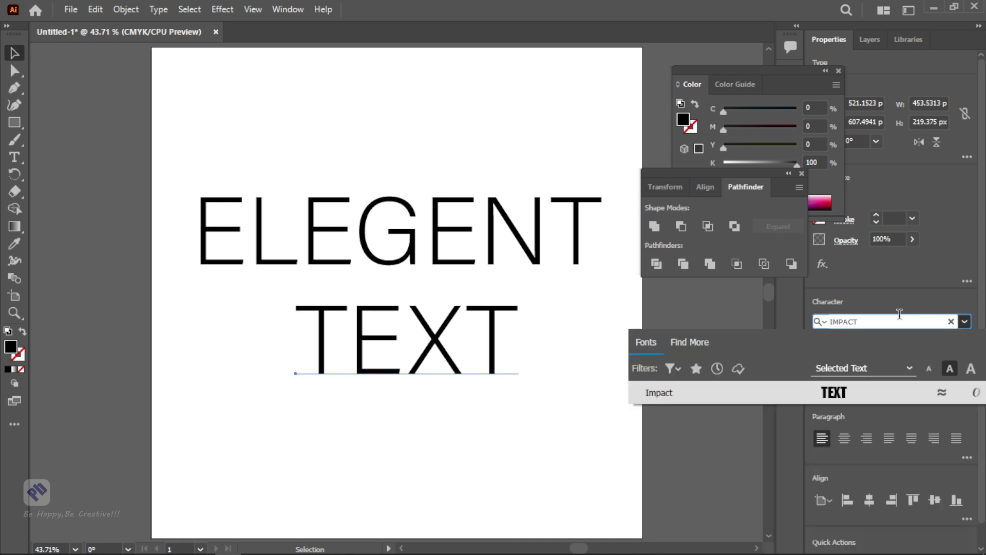
{"action": "key", "text": "Return"}
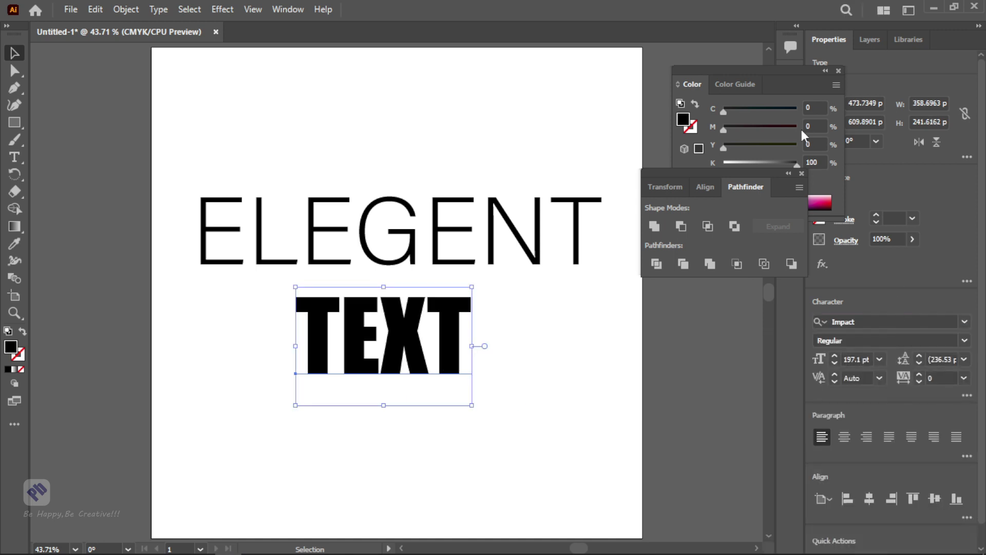
{"action": "left_click_drag", "start_coordinate": [472, 406], "coordinate": [530, 459]}
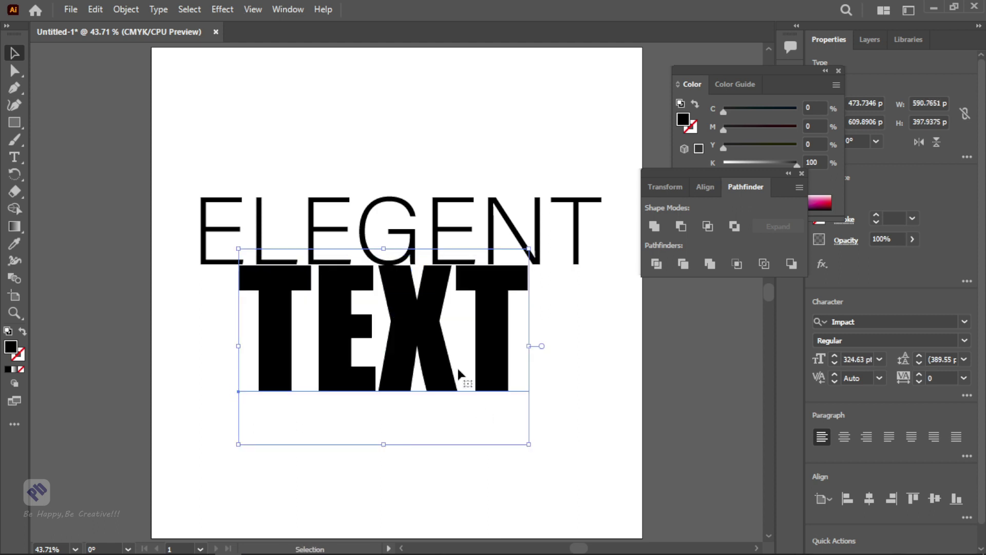
{"action": "left_click_drag", "start_coordinate": [457, 366], "coordinate": [488, 365]}
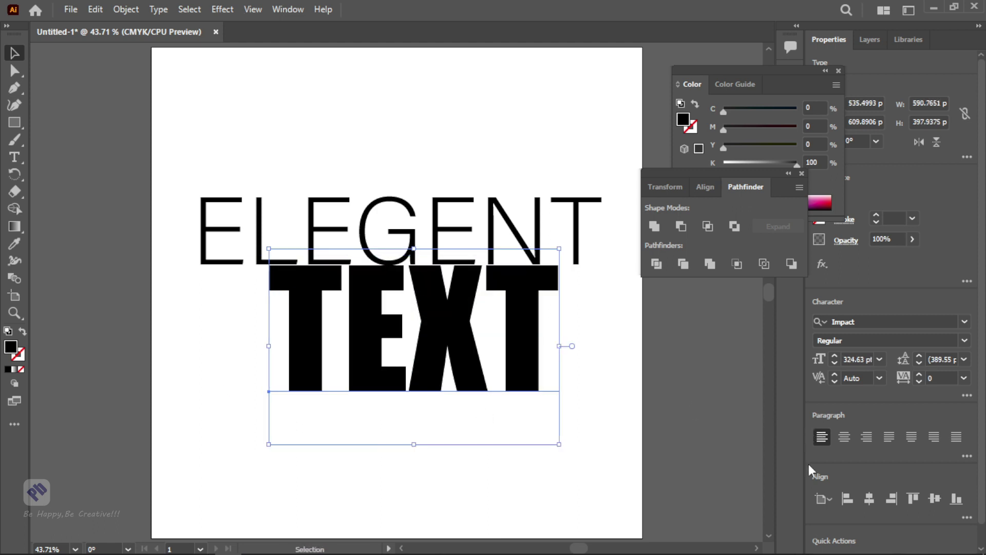
Centre TEXT horizontally and lower it to sit snugly beneath ELEGENT
{"action": "left_click", "coordinate": [870, 498]}
{"action": "left_click", "coordinate": [615, 426]}
{"action": "left_click", "coordinate": [507, 380]}
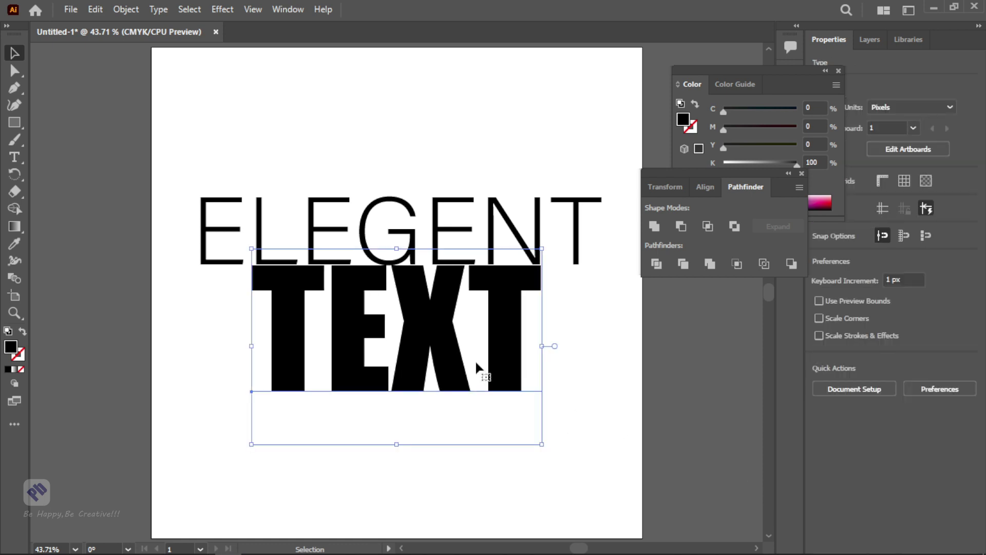
{"action": "left_click_drag", "start_coordinate": [421, 291], "coordinate": [423, 303]}
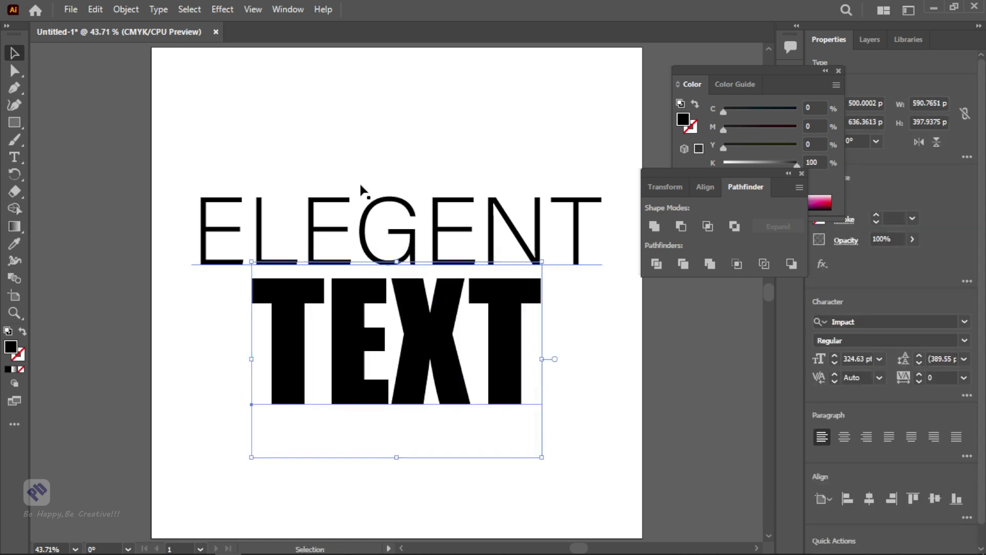
{"action": "left_click", "coordinate": [343, 155]}
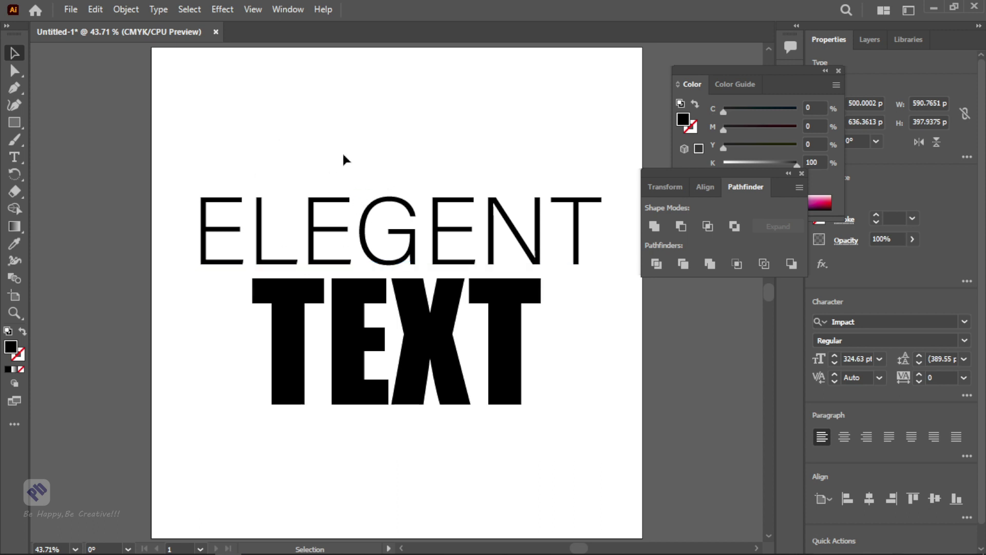
Fill ELEGENT with a soft bright green
{"action": "left_click", "coordinate": [363, 248]}
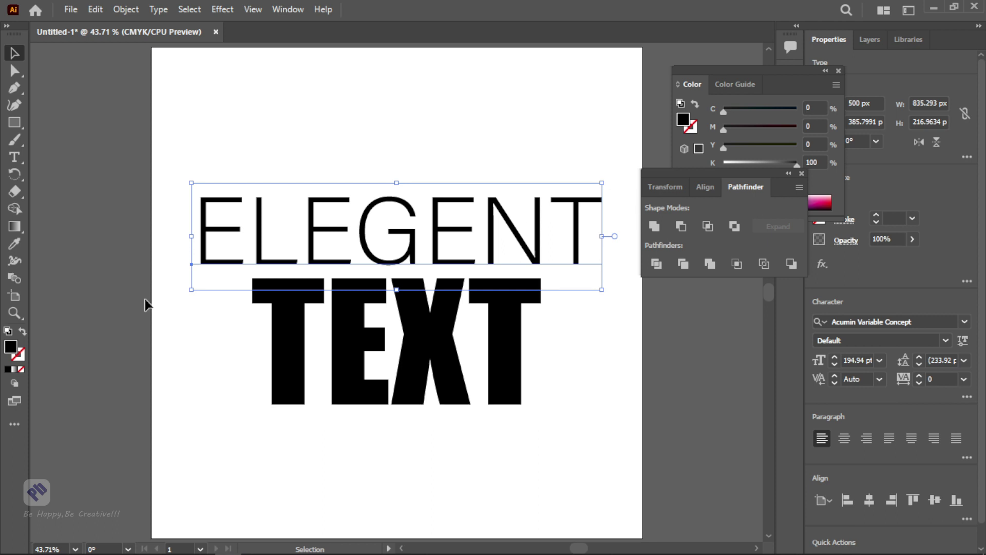
{"action": "double_click", "coordinate": [10, 348]}
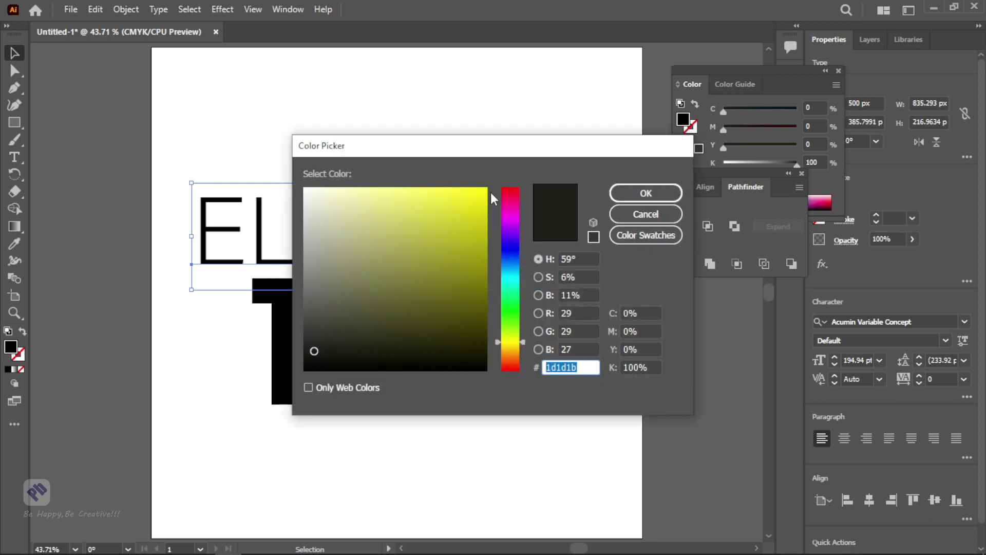
{"action": "left_click", "coordinate": [513, 309]}
{"action": "left_click_drag", "start_coordinate": [462, 233], "coordinate": [487, 191]}
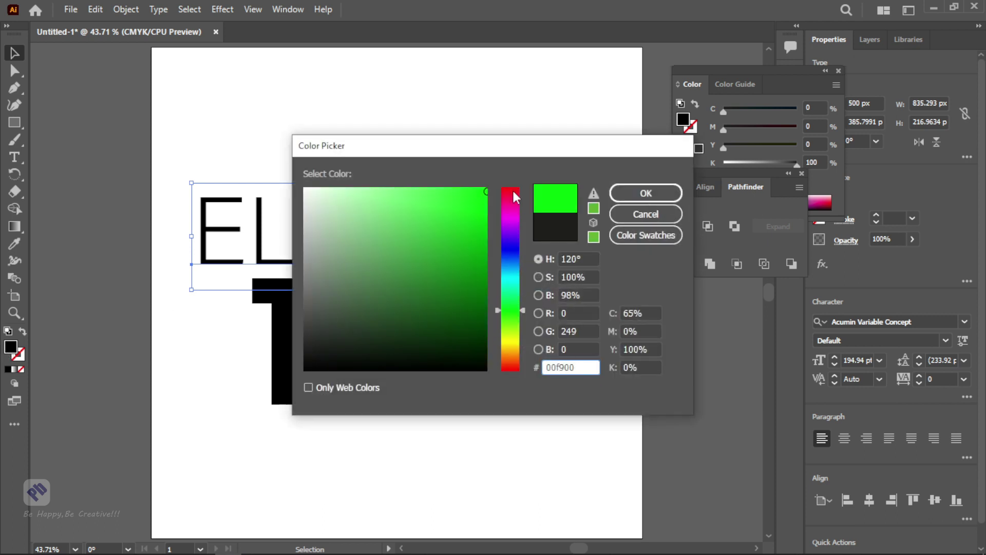
{"action": "left_click", "coordinate": [456, 223]}
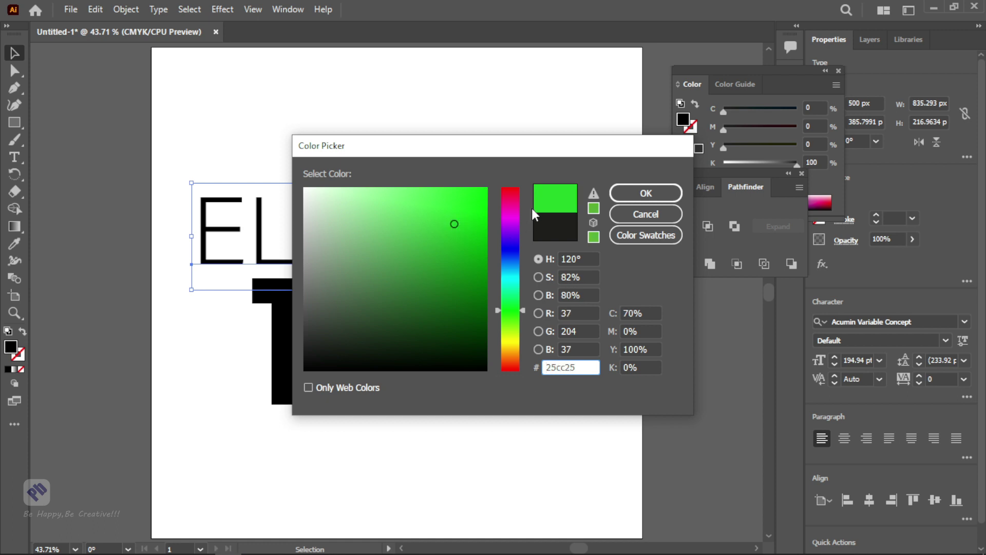
{"action": "left_click", "coordinate": [646, 193]}
Fill TEXT with a deep navy blue
{"action": "left_click", "coordinate": [276, 361]}
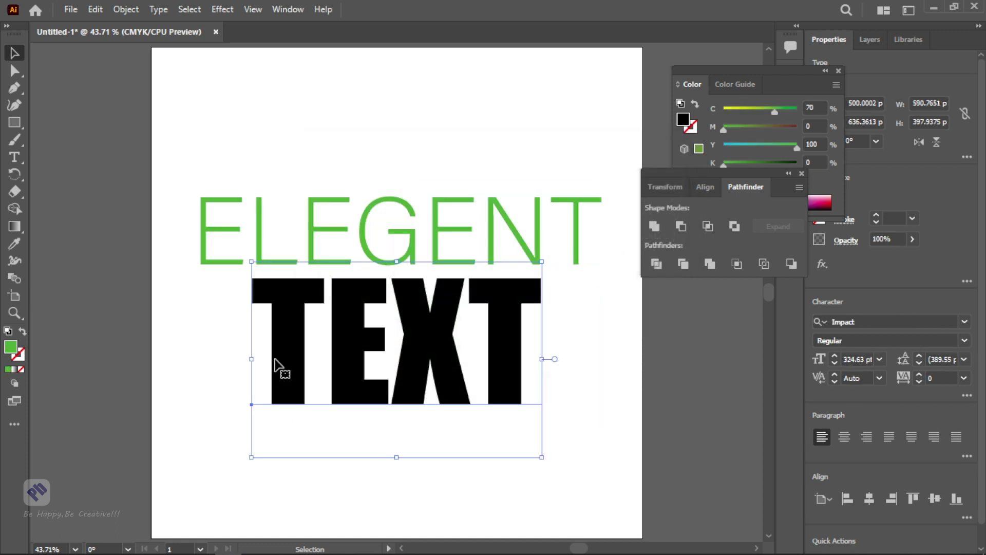
{"action": "double_click", "coordinate": [12, 353]}
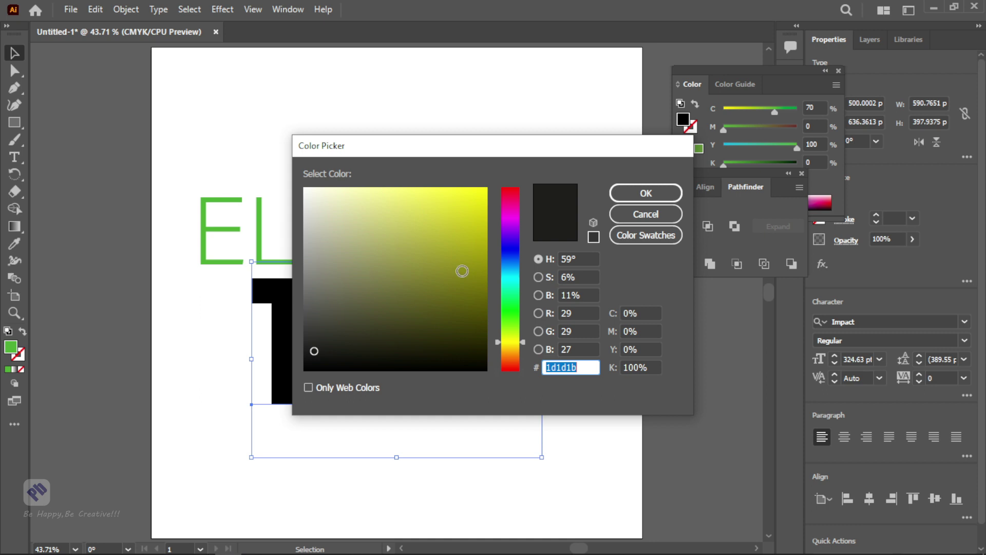
{"action": "left_click", "coordinate": [506, 251]}
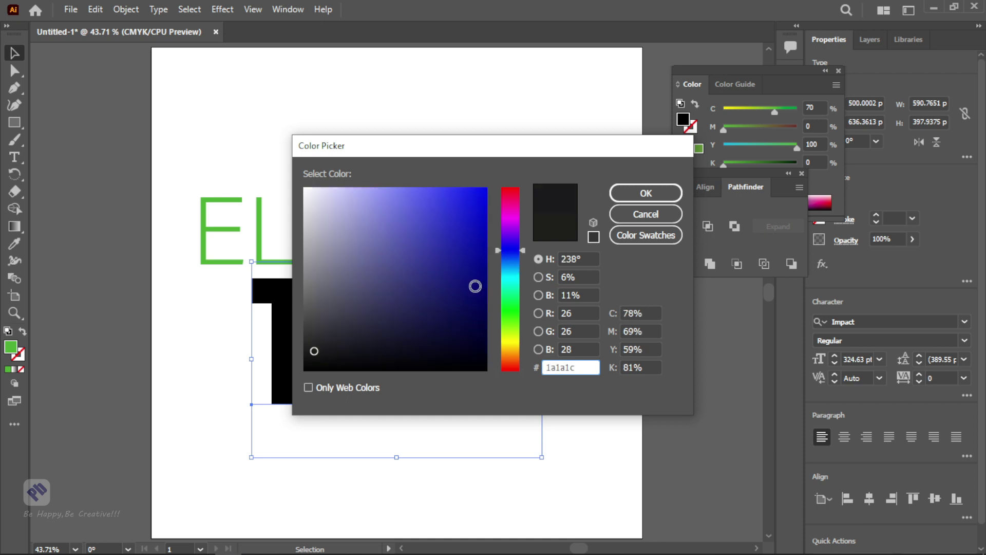
{"action": "left_click_drag", "start_coordinate": [476, 284], "coordinate": [501, 289]}
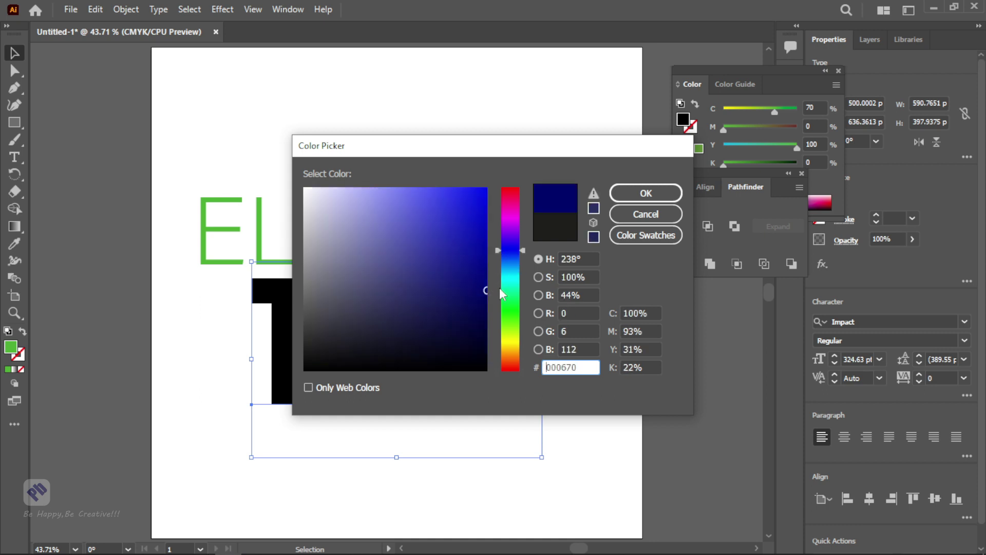
{"action": "left_click", "coordinate": [646, 193]}
{"action": "left_click", "coordinate": [367, 230]}
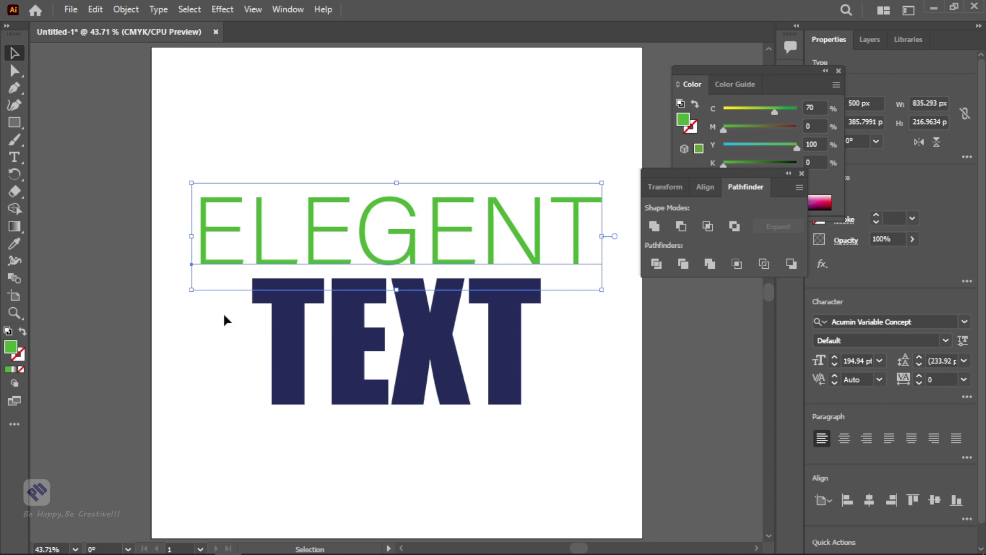
Convert ELEGENT to outlines with Create Outlines
{"action": "left_click", "coordinate": [211, 282]}
{"action": "left_click", "coordinate": [335, 268]}
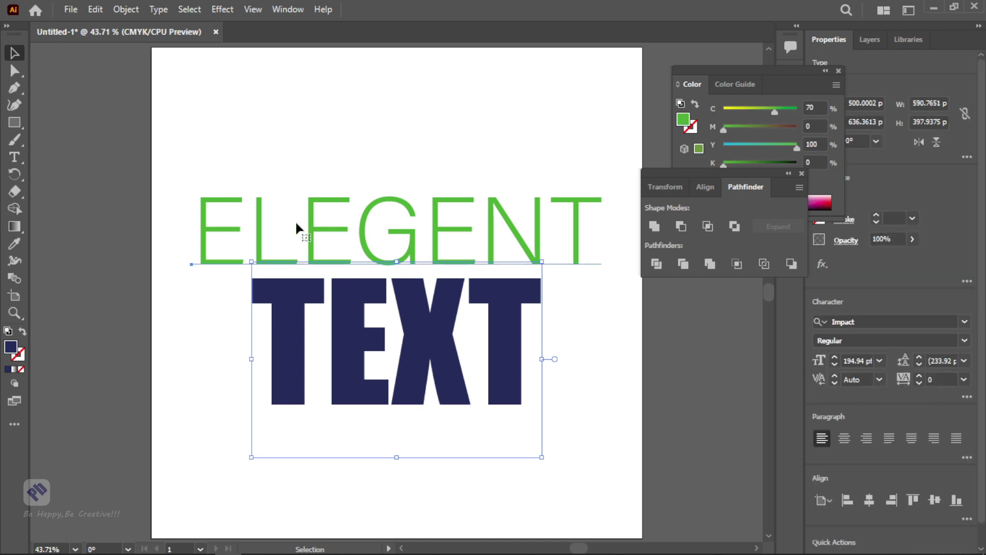
{"action": "left_click", "coordinate": [314, 228]}
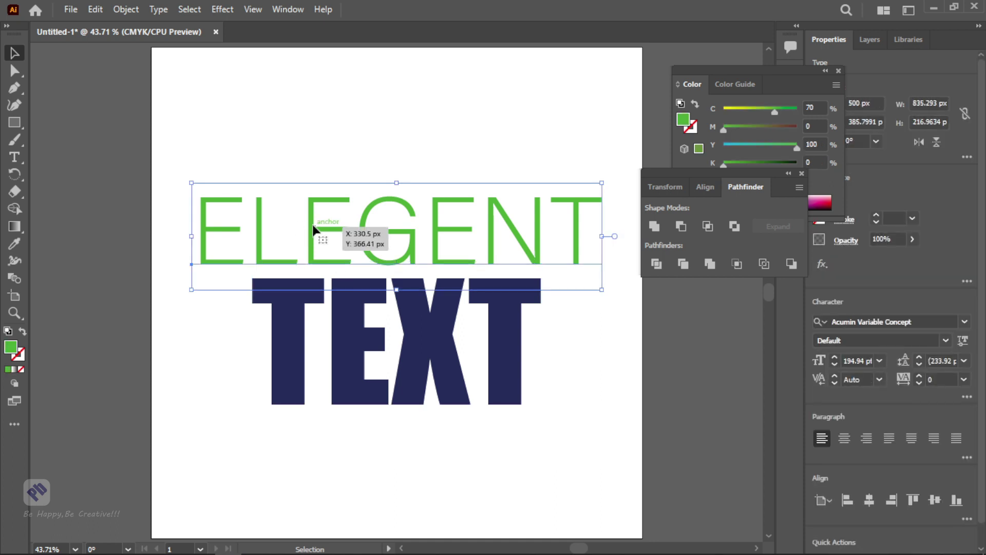
{"action": "right_click", "coordinate": [314, 228]}
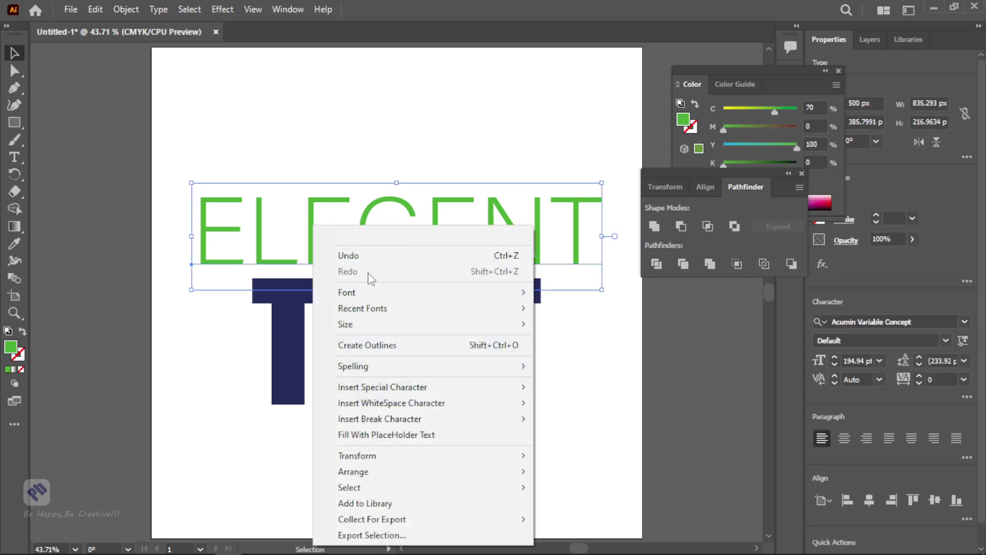
{"action": "left_click", "coordinate": [361, 346]}
Convert TEXT to outlines with Create Outlines, then deselect
{"action": "left_click", "coordinate": [337, 355]}
{"action": "right_click", "coordinate": [336, 352]}
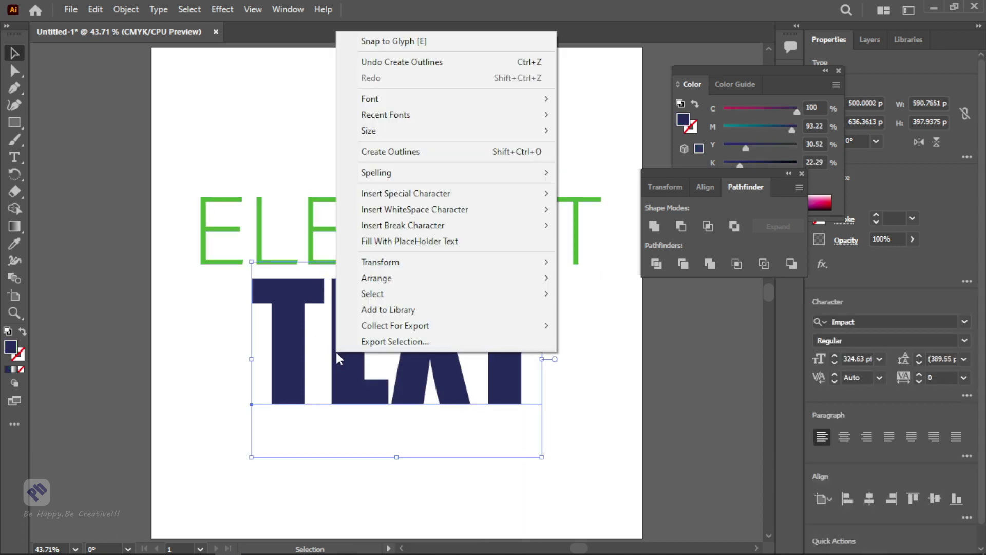
{"action": "left_click", "coordinate": [414, 164]}
{"action": "left_click", "coordinate": [97, 360]}
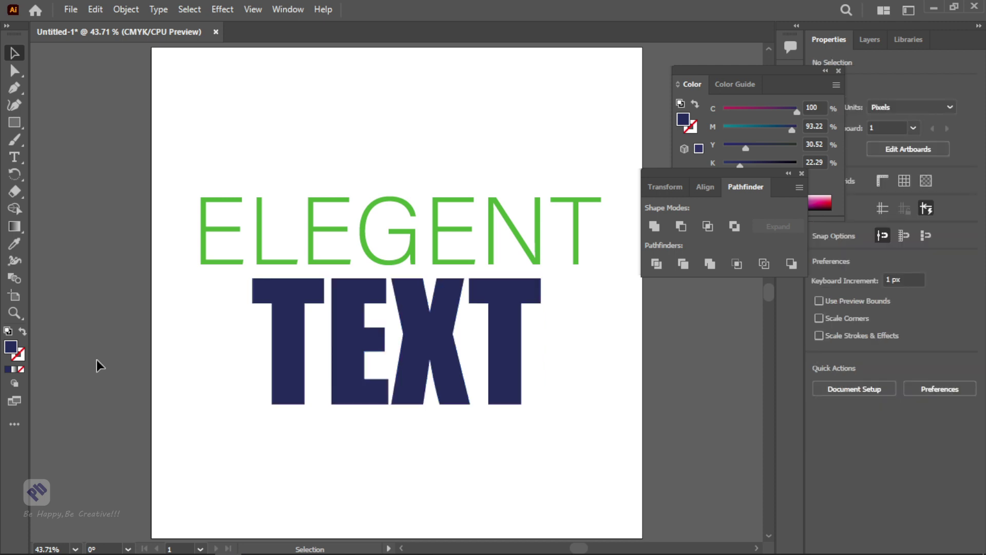
Draw a straight horizontal Pen line across ELEGENT and select it together with the word
{"action": "left_click", "coordinate": [13, 93]}
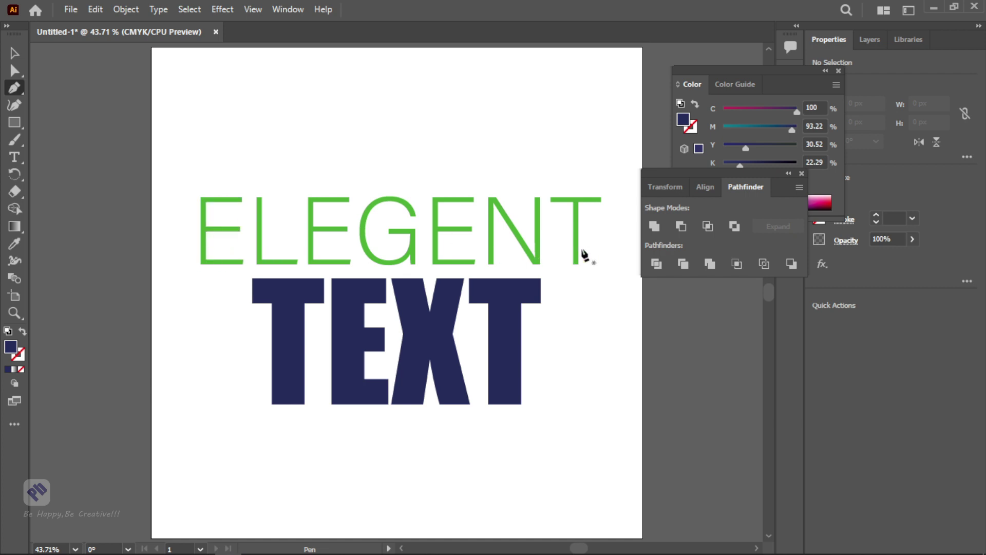
{"action": "left_click", "coordinate": [176, 242]}
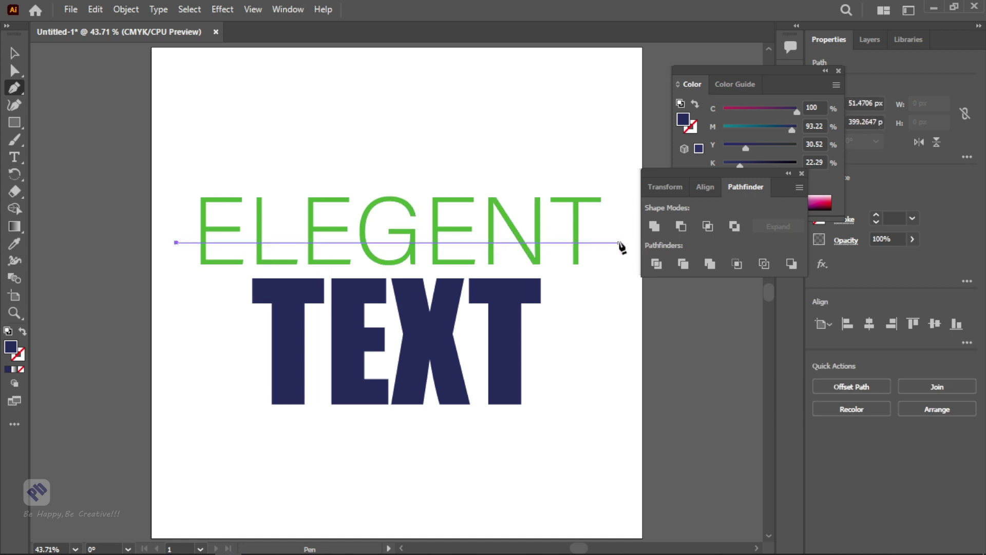
{"action": "left_click", "coordinate": [608, 242]}
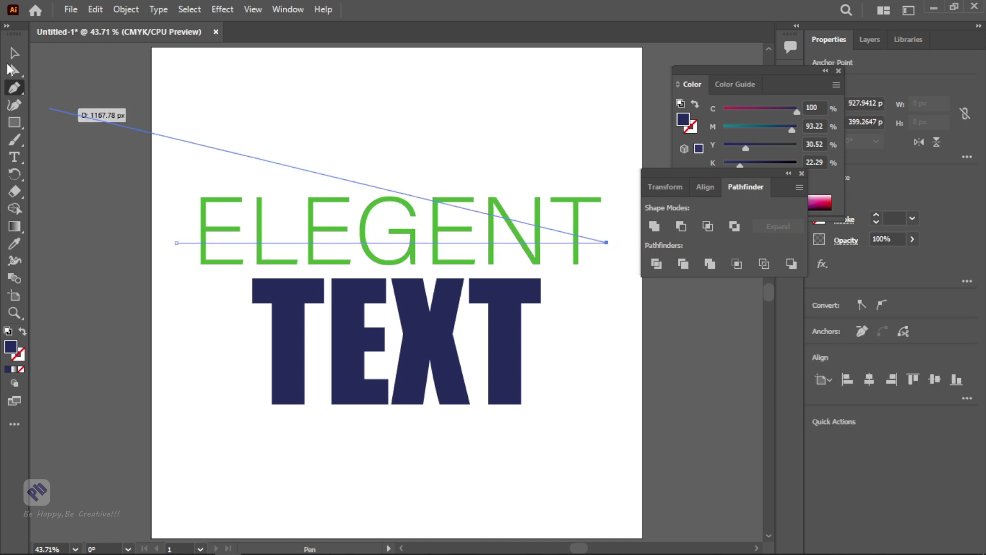
{"action": "left_click", "coordinate": [9, 58]}
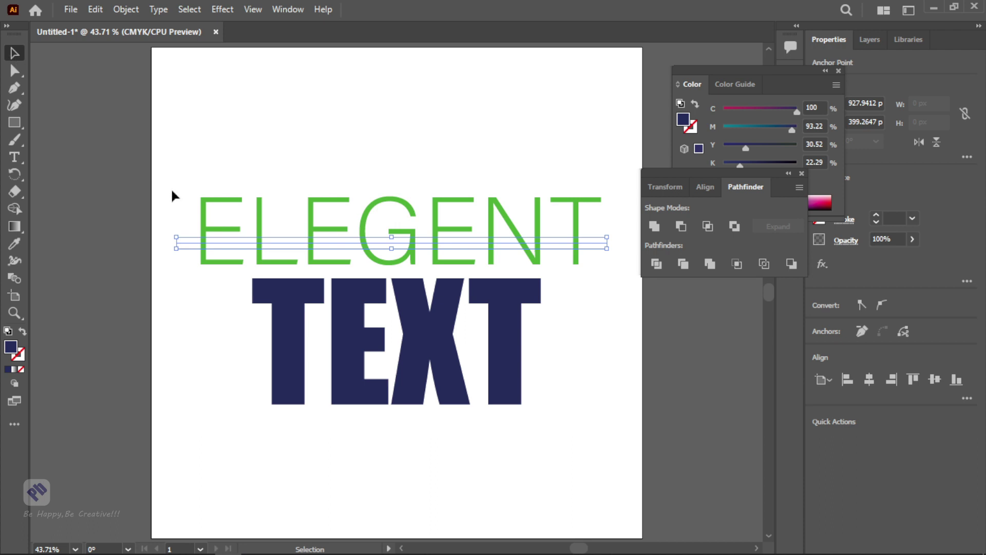
{"action": "left_click_drag", "start_coordinate": [152, 162], "coordinate": [291, 252]}
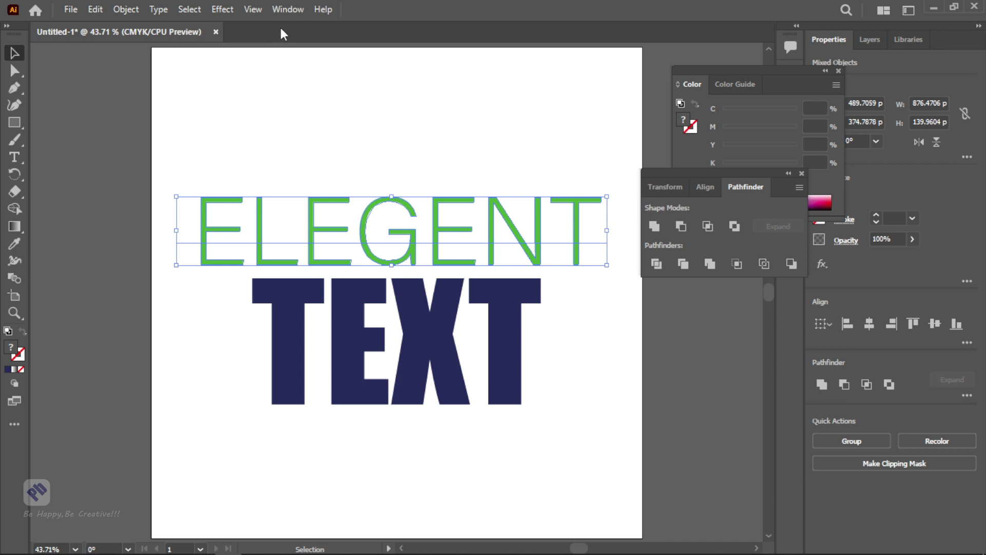
Show the Pathfinder panel from the Window menu and apply Divide to the line and ELEGENT
{"action": "left_click", "coordinate": [281, 13]}
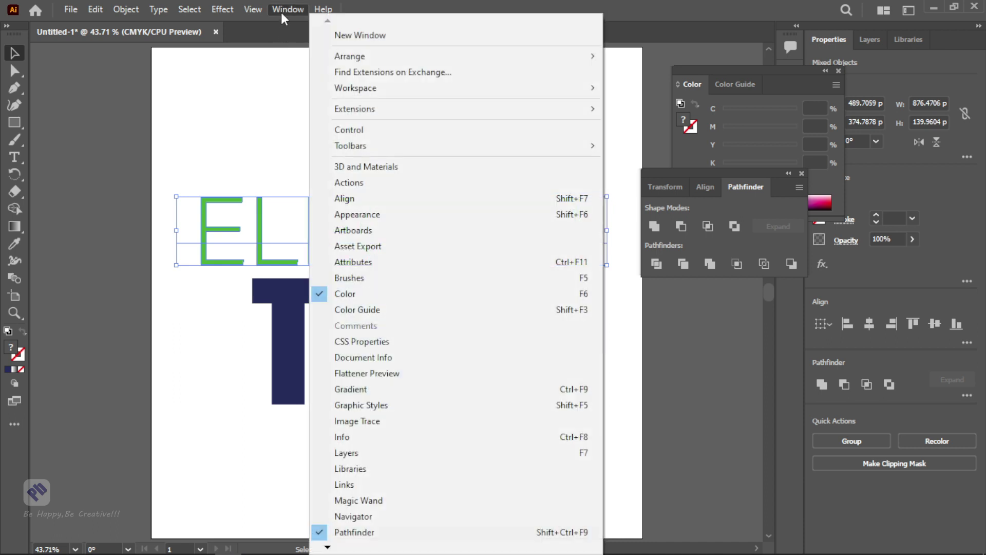
{"action": "left_click", "coordinate": [281, 12]}
{"action": "left_click", "coordinate": [282, 13]}
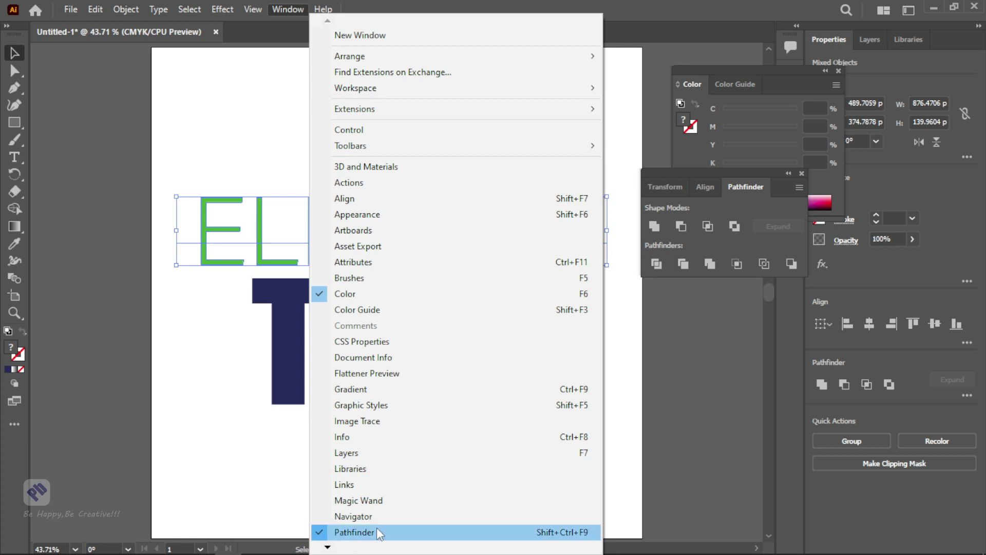
{"action": "left_click", "coordinate": [694, 210]}
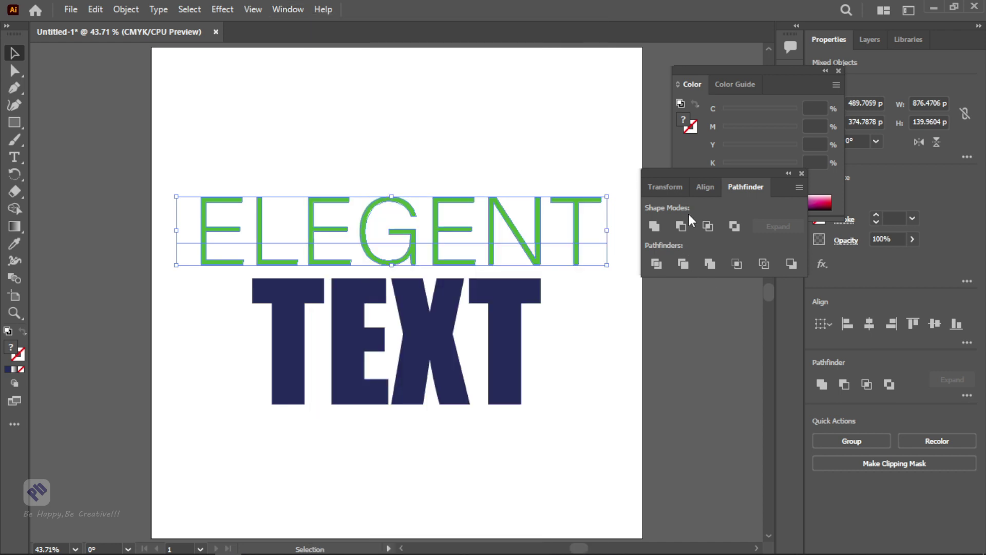
{"action": "left_click", "coordinate": [657, 263]}
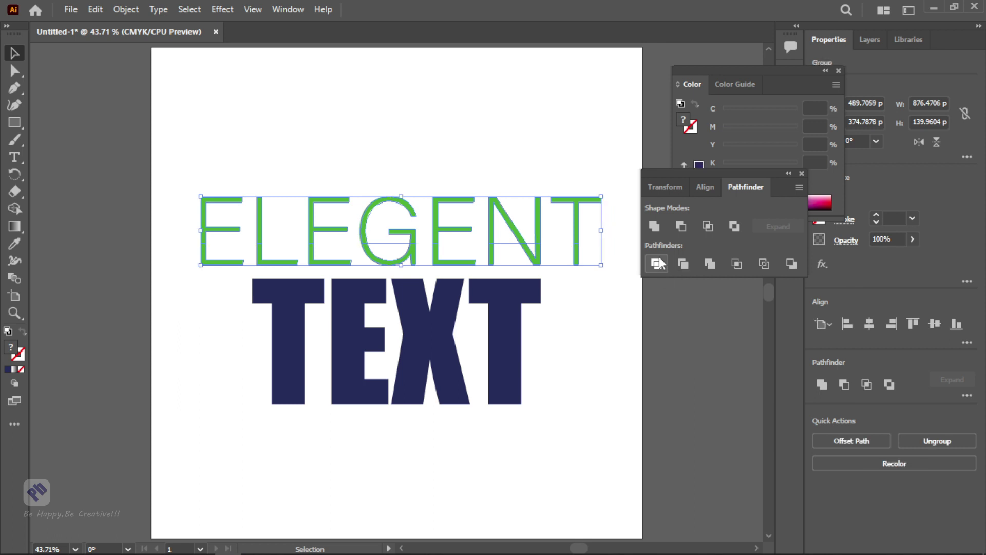
Ungroup the divided ELEGENT pieces and test-move the lower slice, then undo it
{"action": "right_click", "coordinate": [362, 236]}
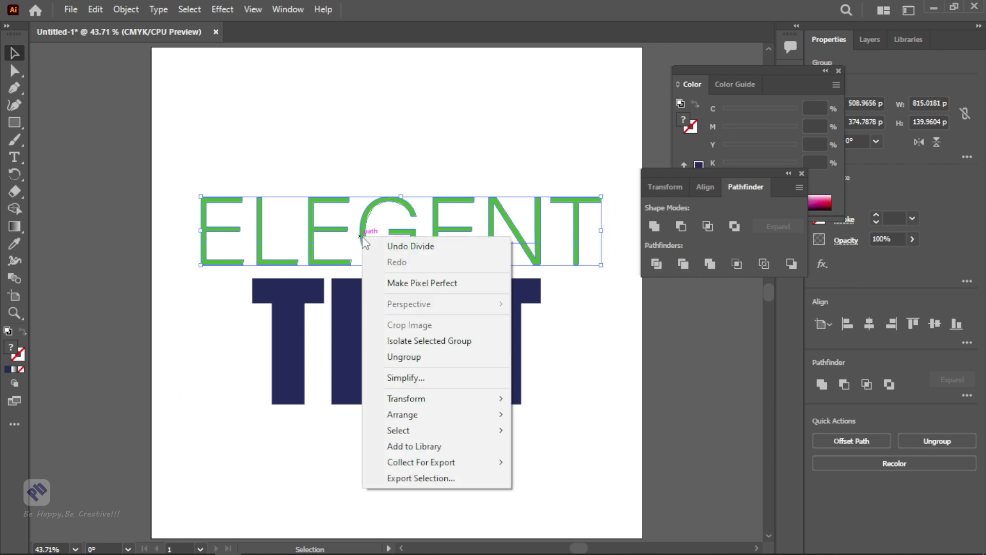
{"action": "left_click", "coordinate": [413, 358]}
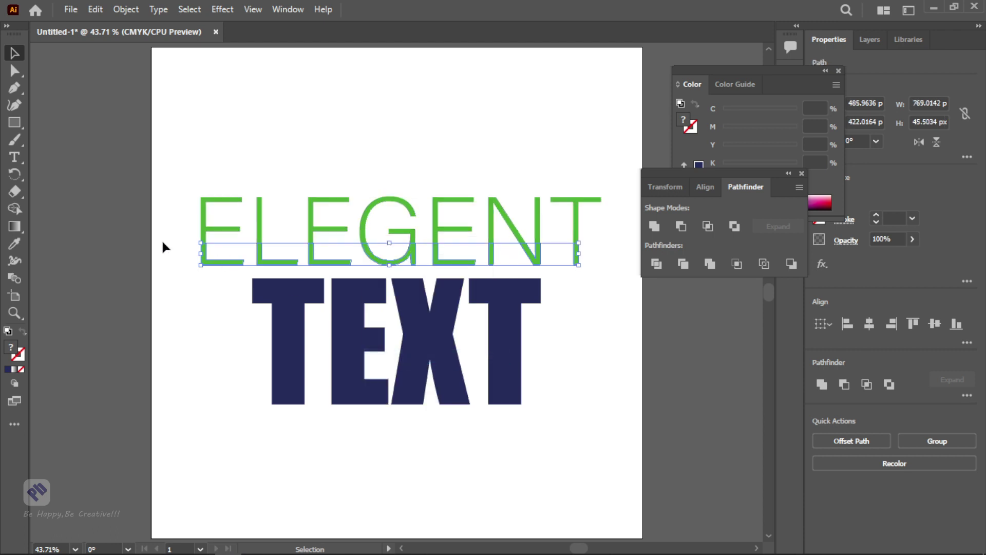
{"action": "left_click_drag", "start_coordinate": [311, 261], "coordinate": [322, 406]}
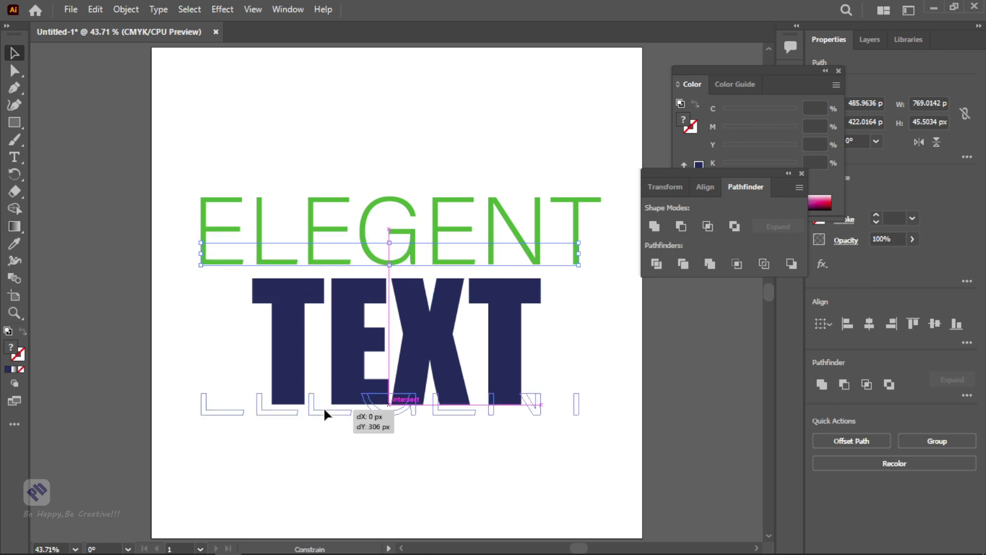
{"action": "key", "text": "ctrl+z"}
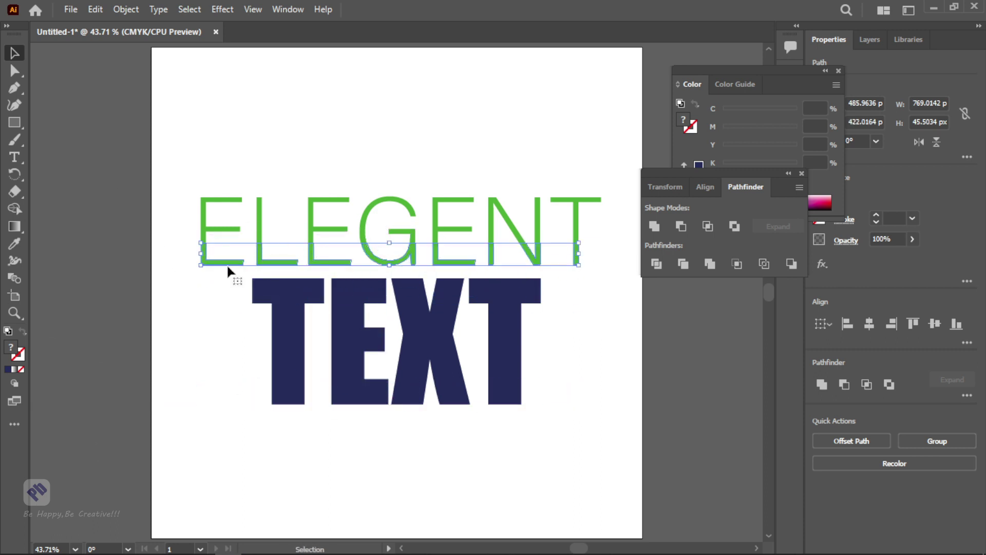
Group the lower slice paths with Ctrl+G and select ELEGENT's upper letter parts
{"action": "key", "text": "a"}
{"action": "key", "text": "ctrl+g"}
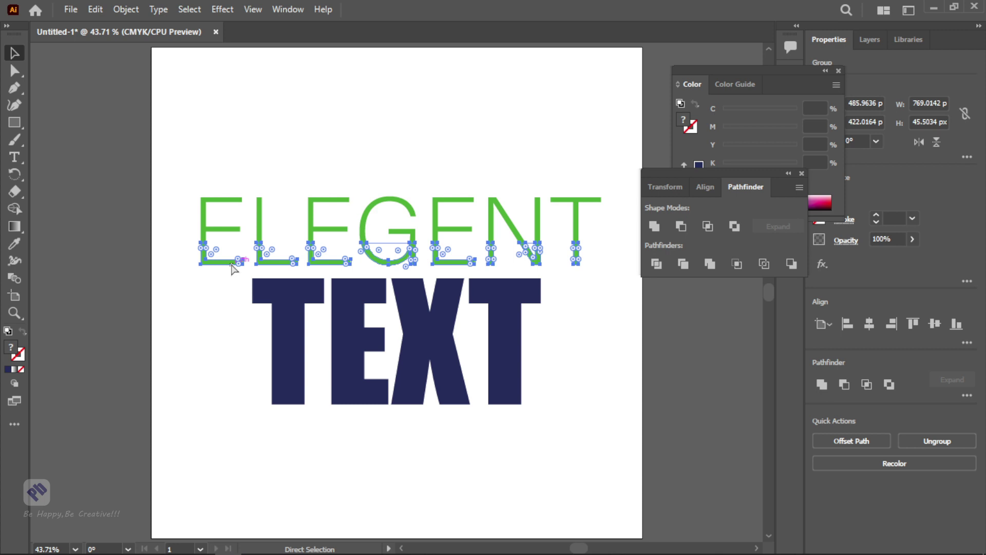
{"action": "key", "text": "v"}
{"action": "key", "text": "a"}
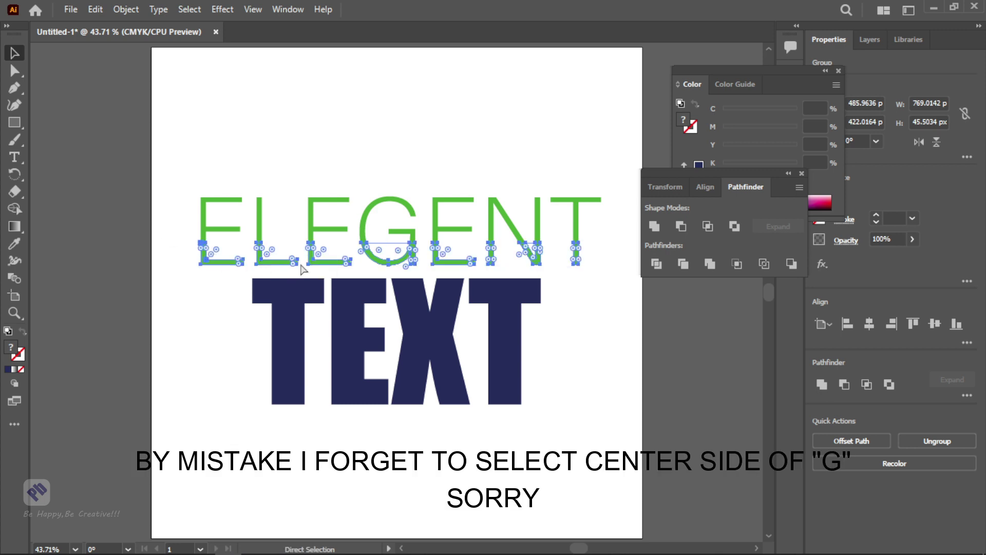
{"action": "key", "text": "v"}
{"action": "left_click_drag", "start_coordinate": [219, 228], "coordinate": [611, 220]}
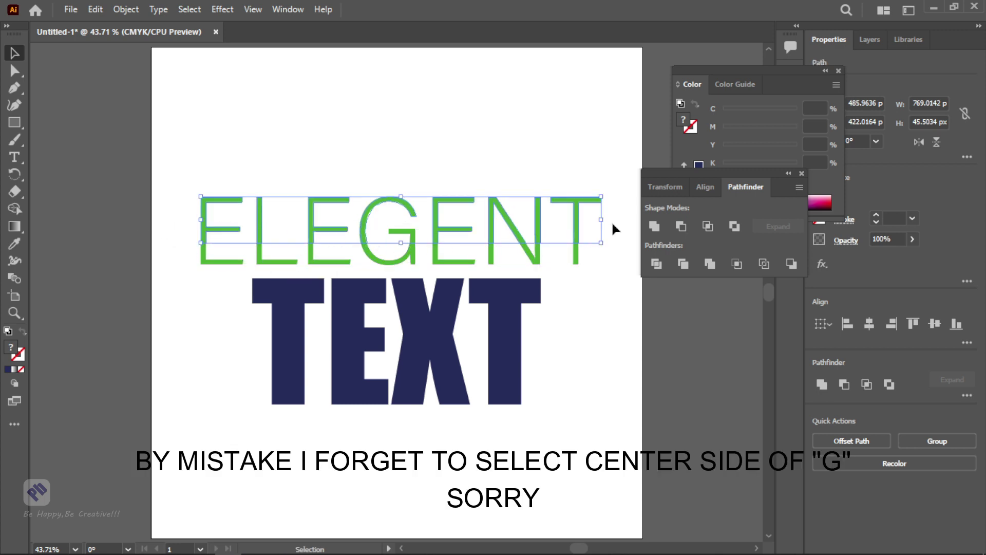
Group ELEGENT's upper letter strips and lower the whole word about 46 px onto TEXT's top
{"action": "right_click", "coordinate": [444, 215]}
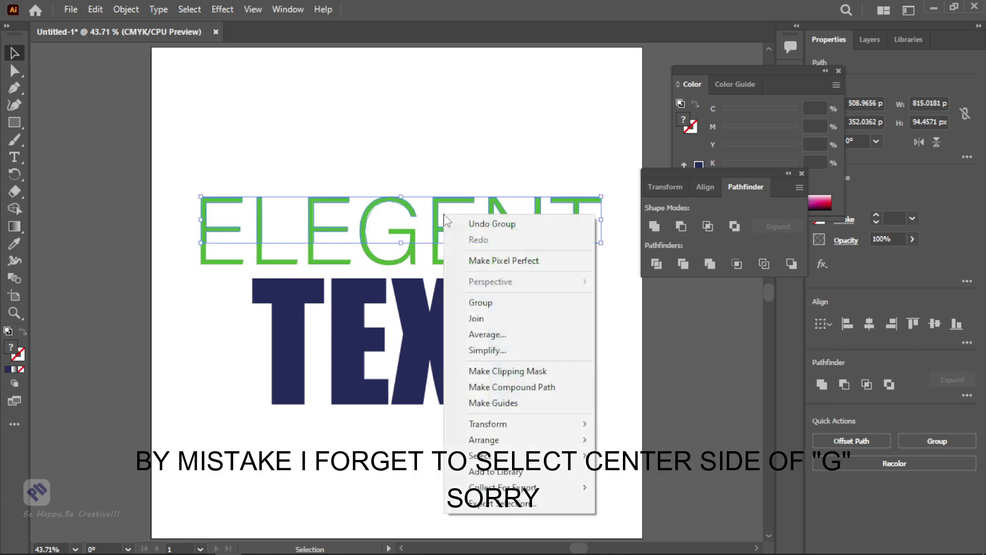
{"action": "left_click", "coordinate": [481, 303]}
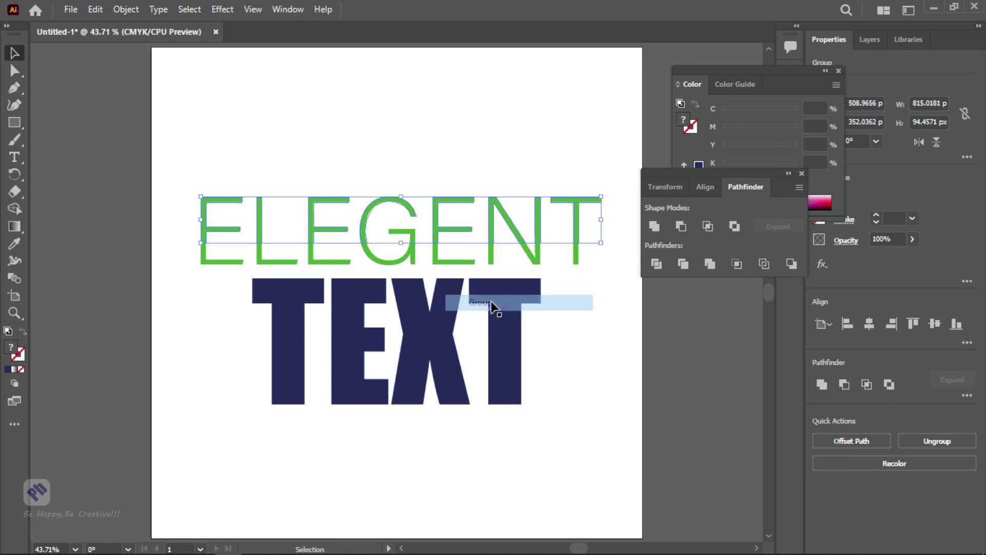
{"action": "left_click", "coordinate": [168, 240]}
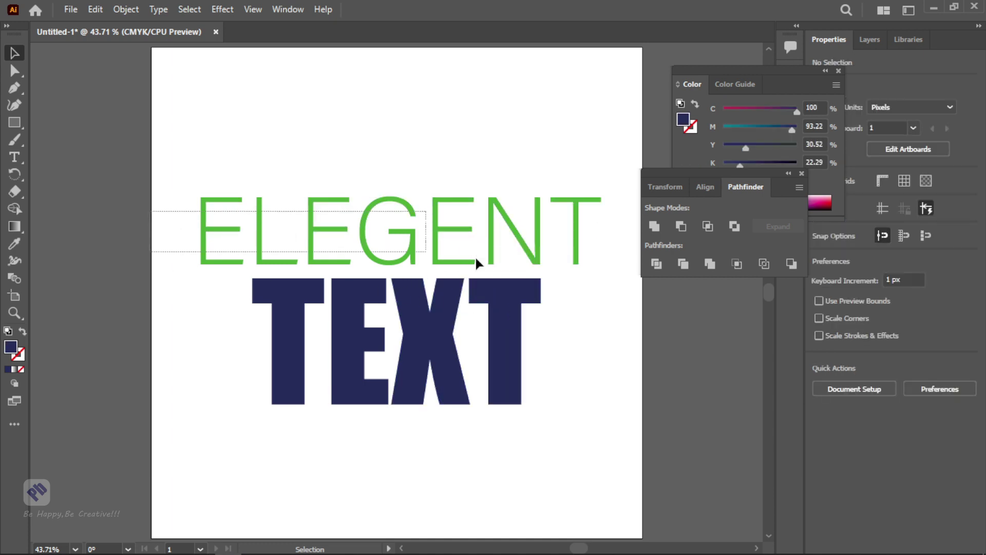
{"action": "left_click", "coordinate": [498, 263]}
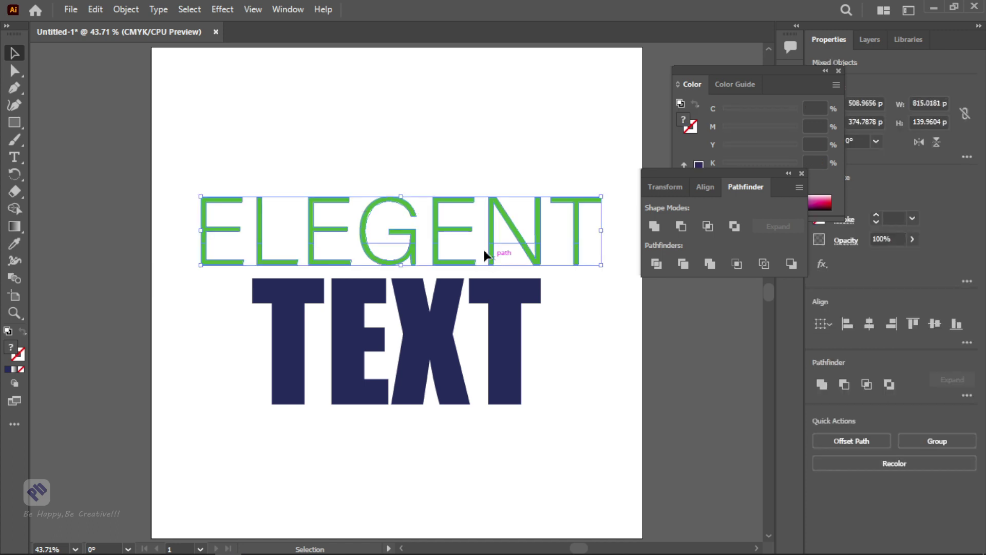
{"action": "left_click_drag", "start_coordinate": [448, 230], "coordinate": [452, 266]}
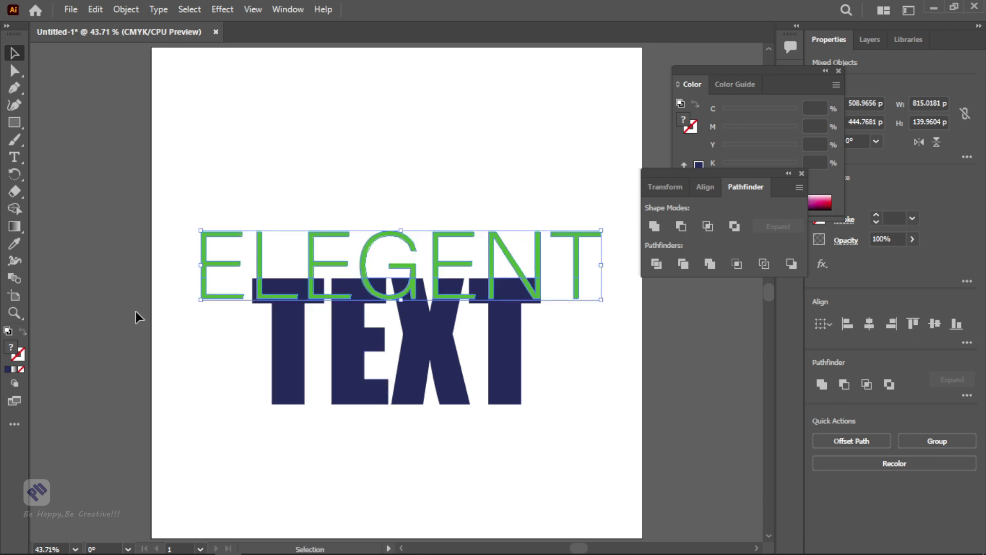
Send ELEGENT's lower slice group to the back with Arrange > Send to Back
{"action": "left_click", "coordinate": [195, 313]}
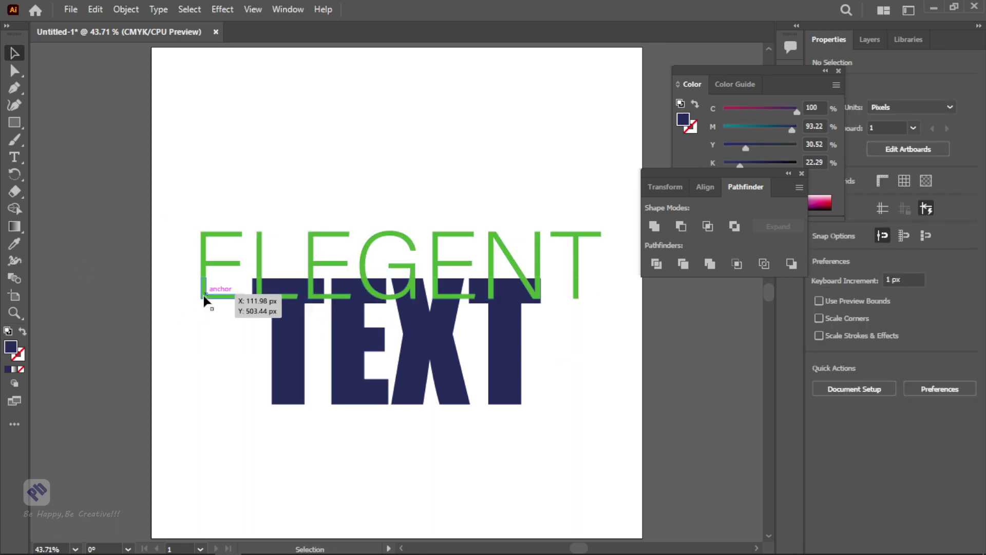
{"action": "left_click", "coordinate": [204, 298]}
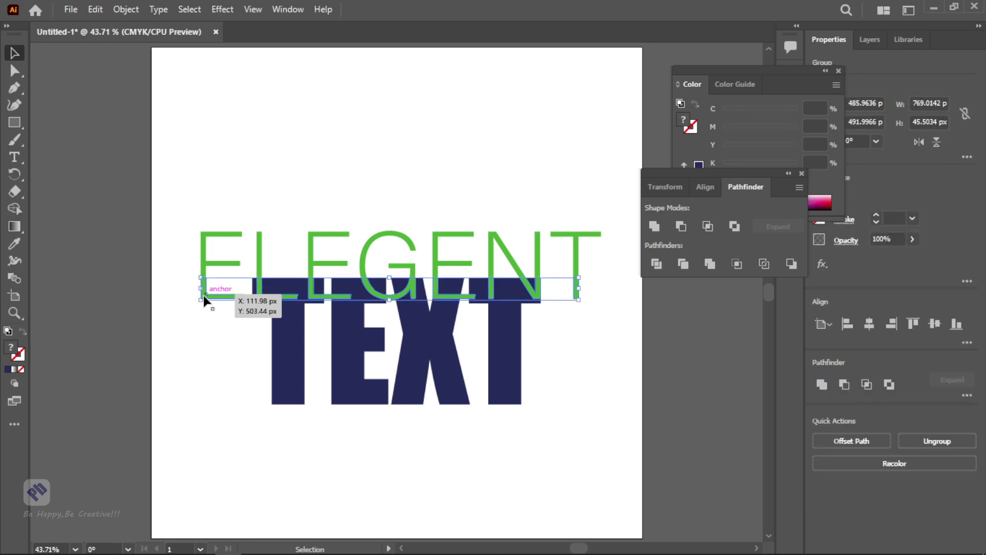
{"action": "left_click", "coordinate": [130, 286]}
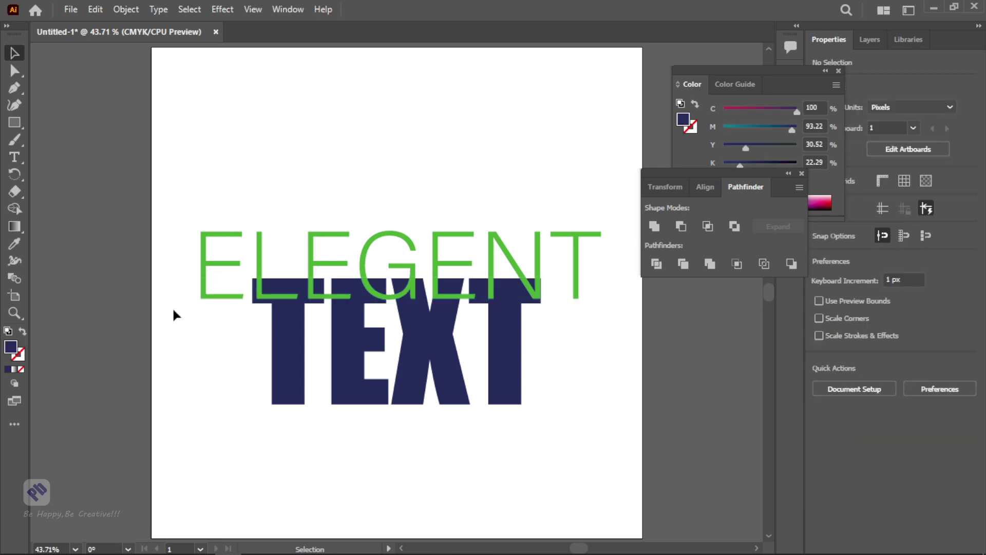
{"action": "left_click", "coordinate": [207, 297]}
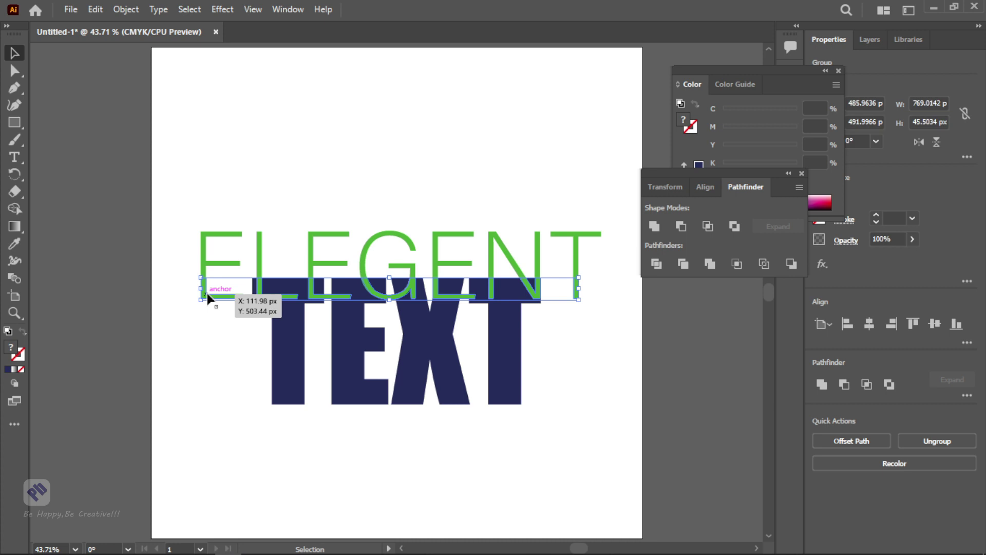
{"action": "right_click", "coordinate": [207, 295]}
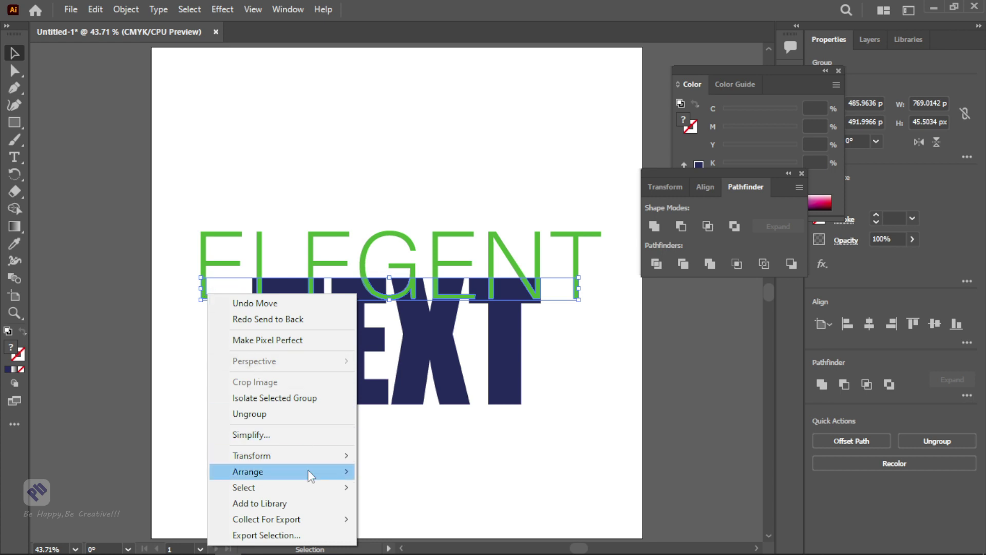
{"action": "mouse_move", "coordinate": [303, 470]}
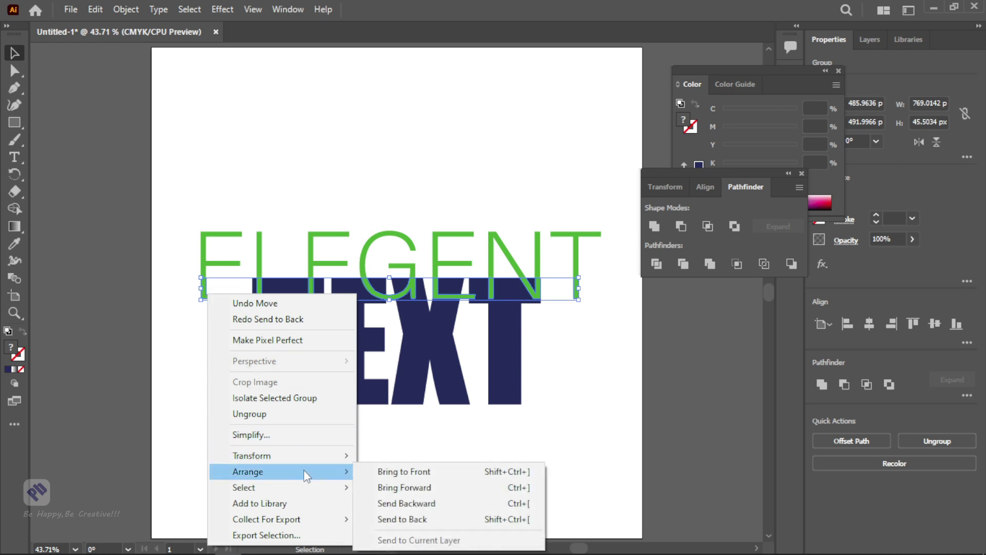
{"action": "left_click", "coordinate": [497, 524]}
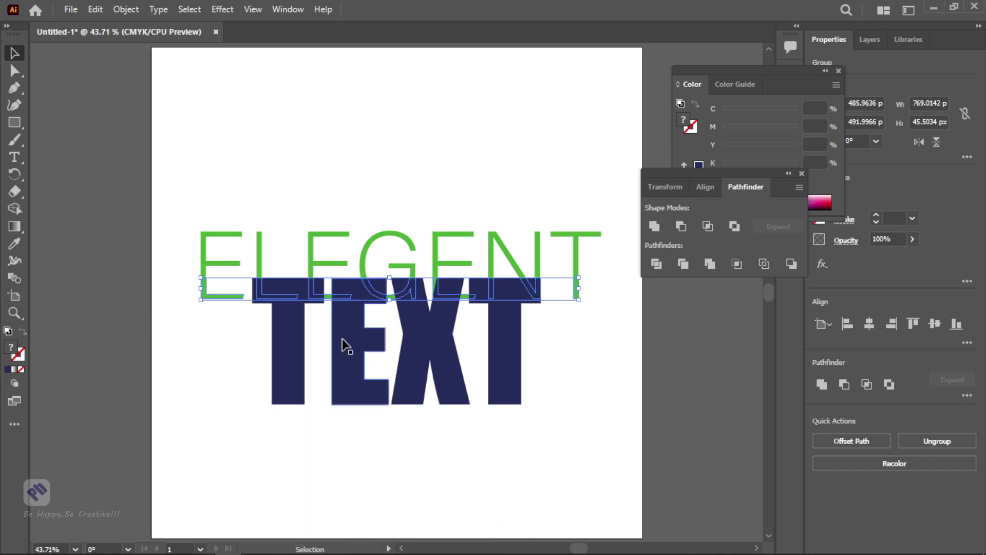
{"action": "left_click", "coordinate": [173, 264]}
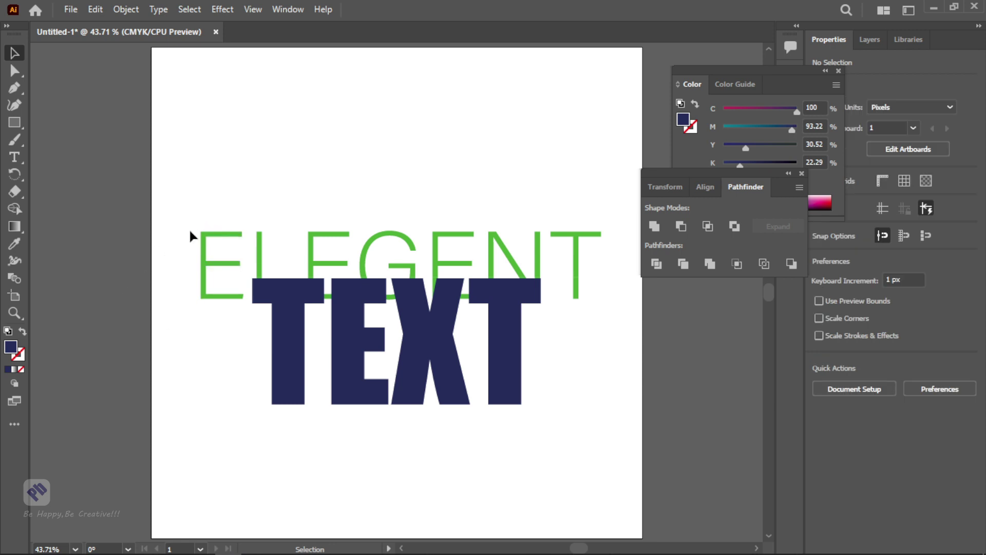
Nudge the ELEGENT word about 31 px lower so it overlaps deeper into TEXT
{"action": "left_click_drag", "start_coordinate": [168, 209], "coordinate": [214, 318]}
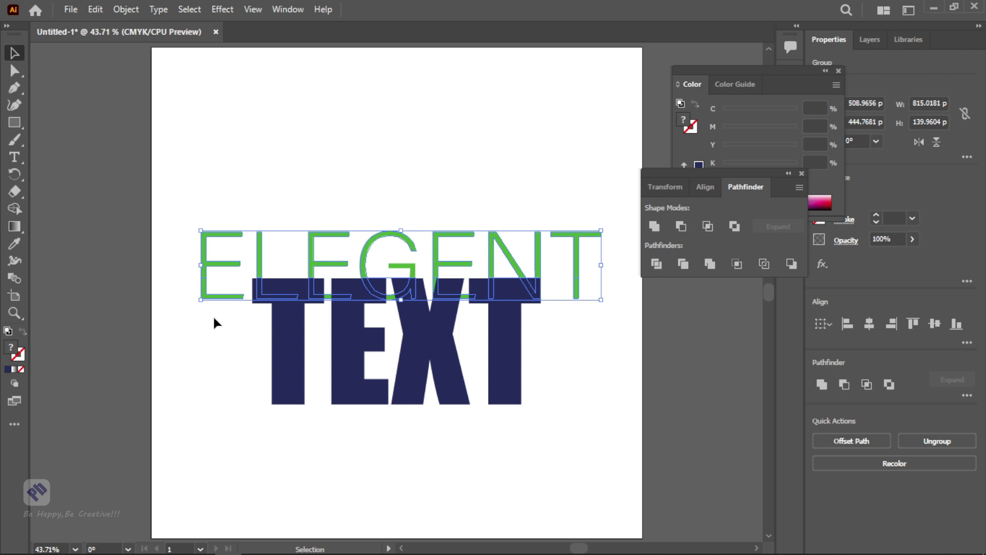
{"action": "key", "text": "shift+Down"}
{"action": "key", "text": "shift+Down"}
{"action": "key", "text": "shift+Down"}
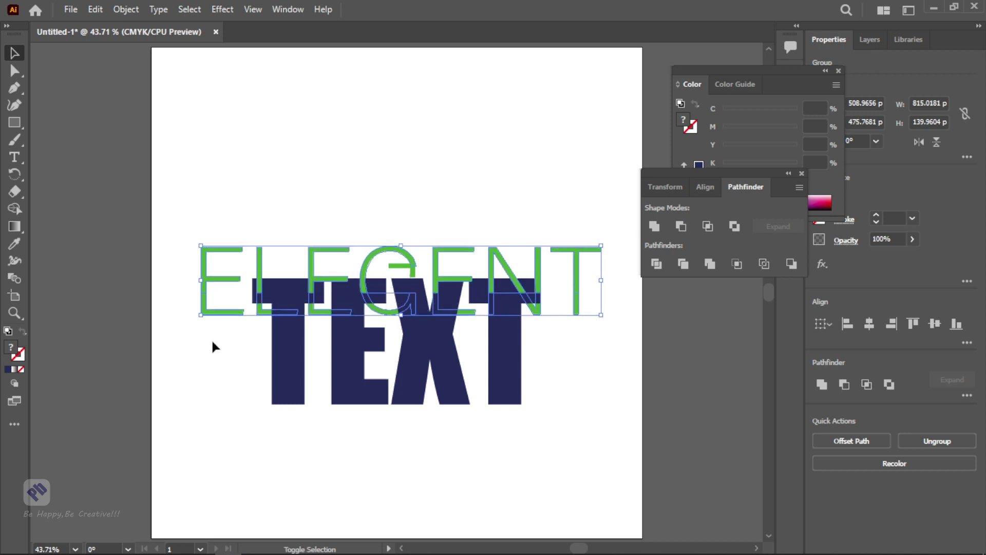
{"action": "left_click", "coordinate": [211, 345]}
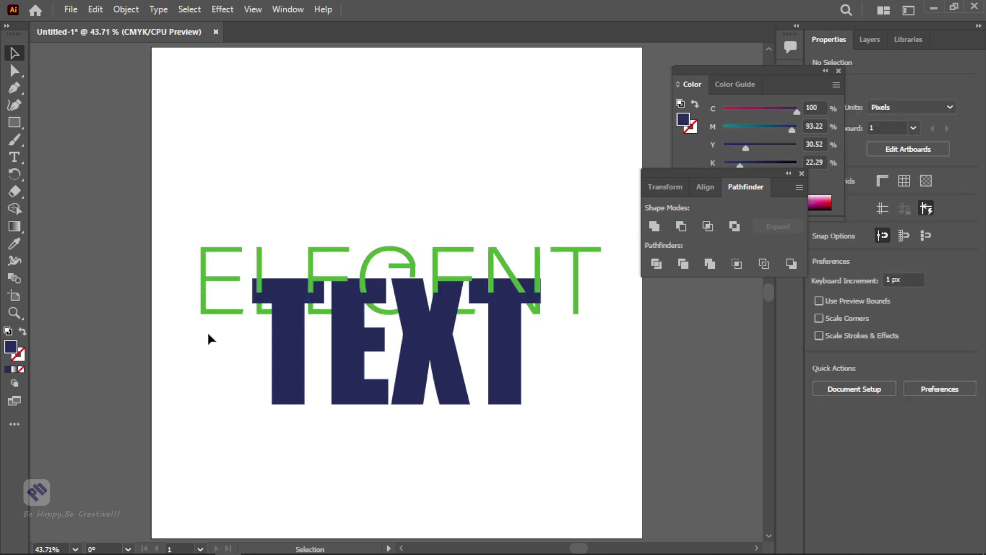